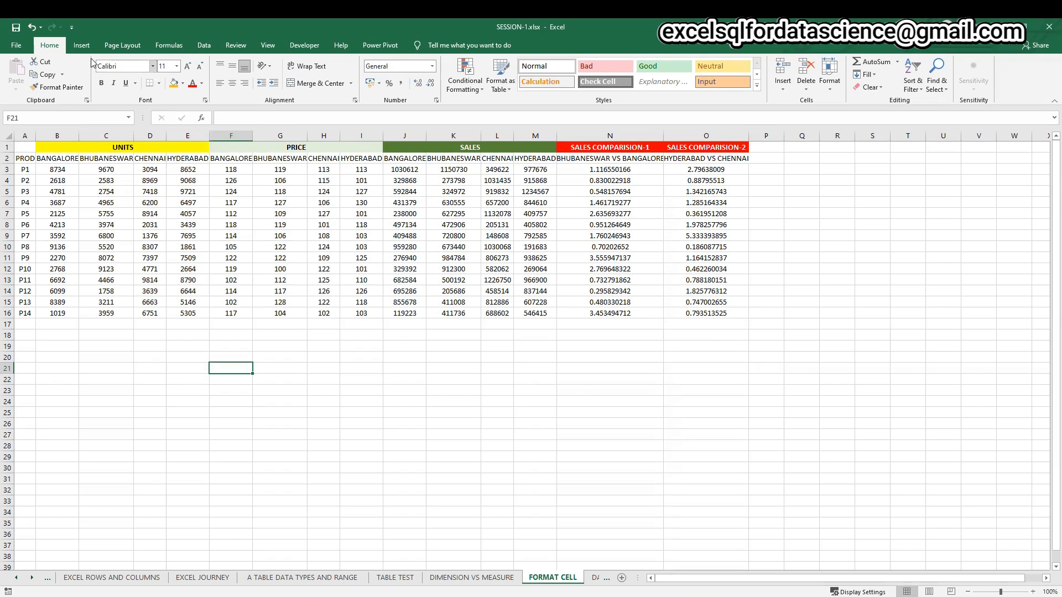
# Step: Fill the header row 2 with orange and make its text bold
pyautogui.click(7, 158)
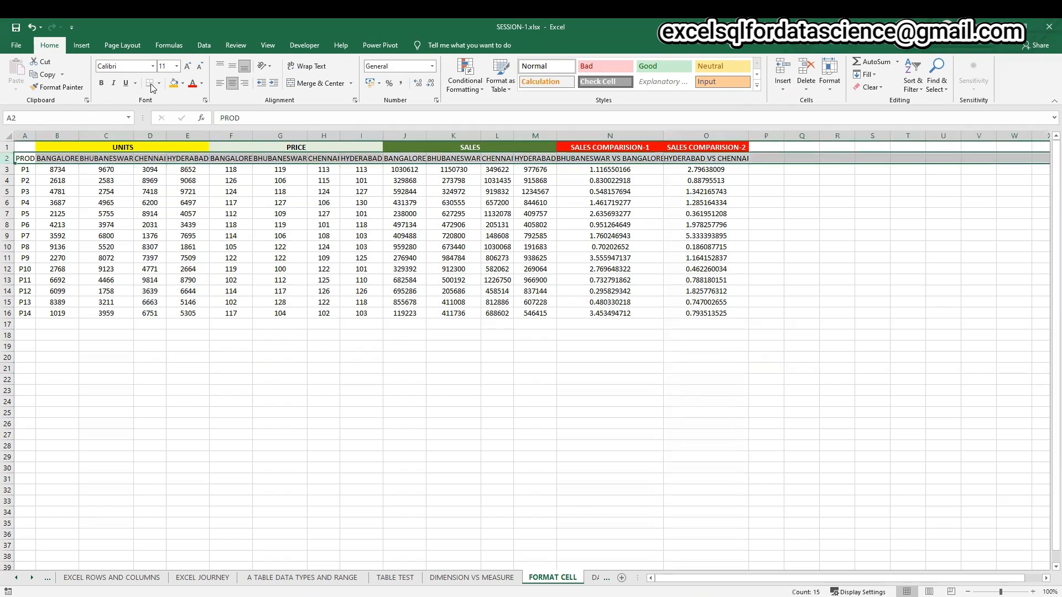
pyautogui.click(174, 83)
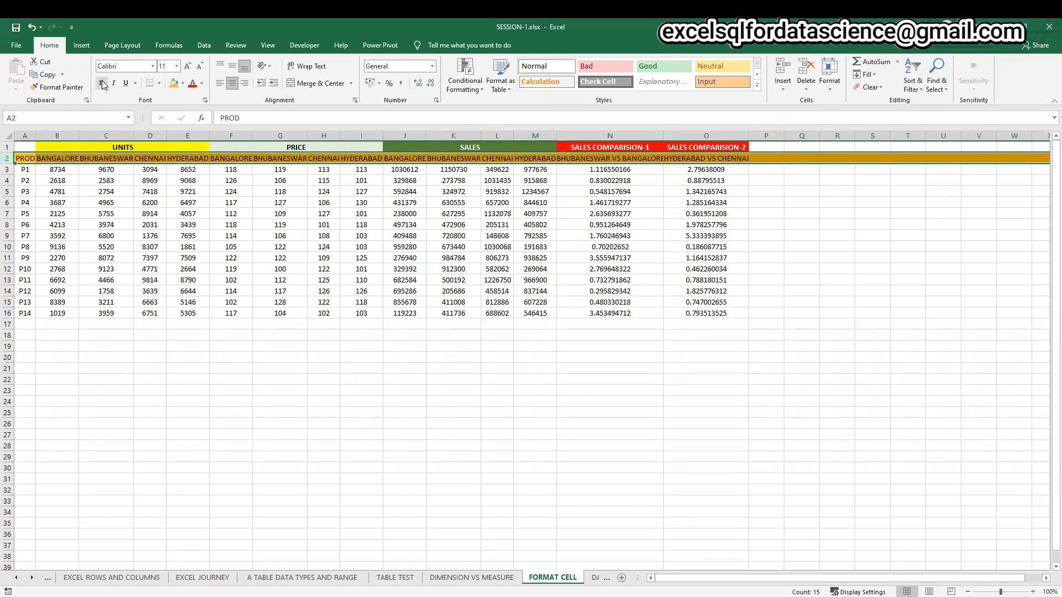
pyautogui.click(102, 83)
pyautogui.click(127, 334)
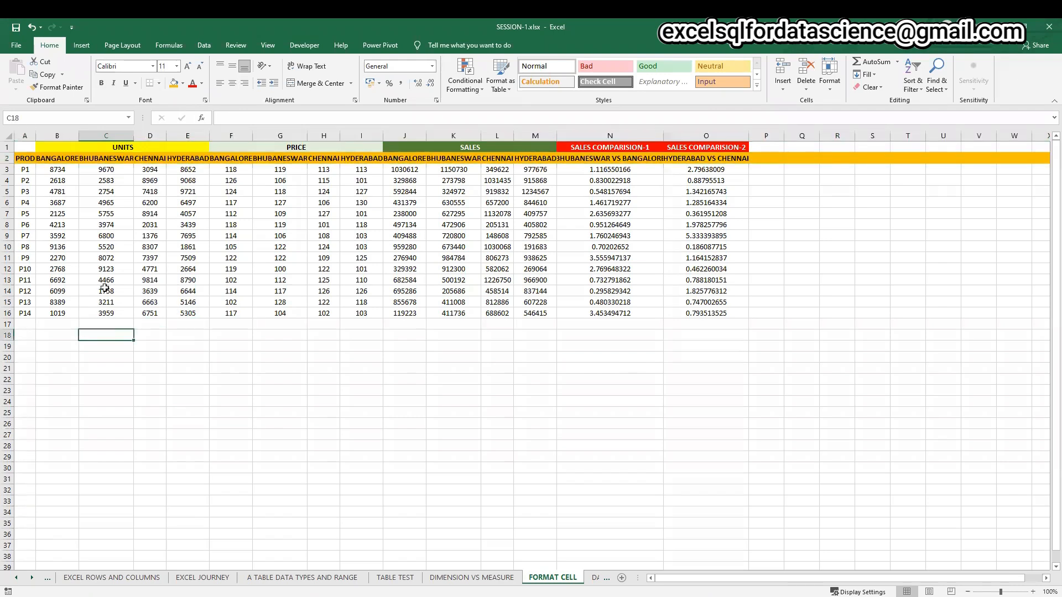
# Step: AutoFit the width of all columns in the worksheet to their contents
pyautogui.moveTo(25, 169); pyautogui.dragTo(25, 313)
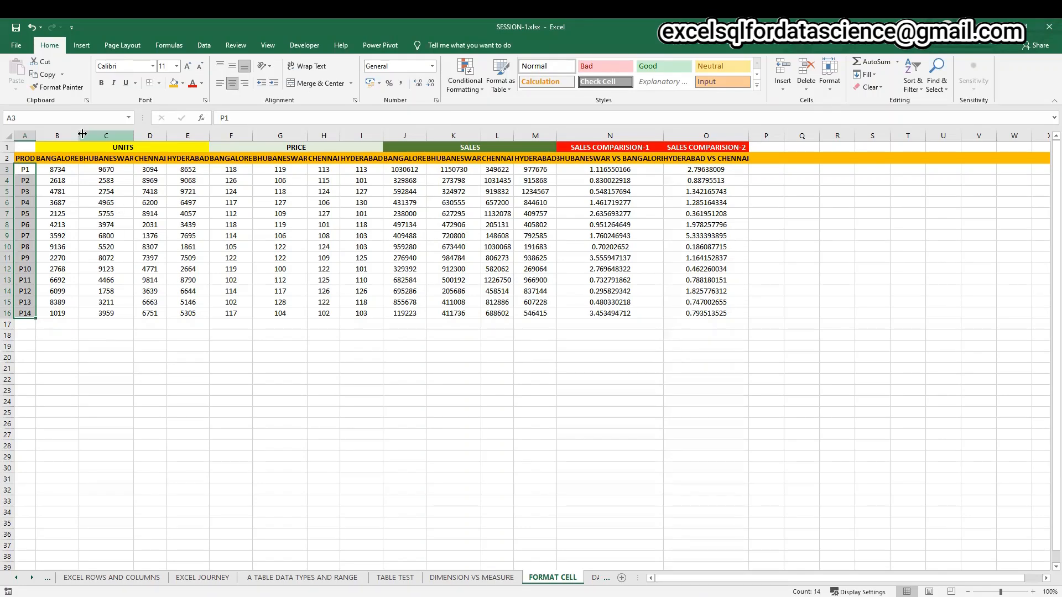
pyautogui.click(9, 136)
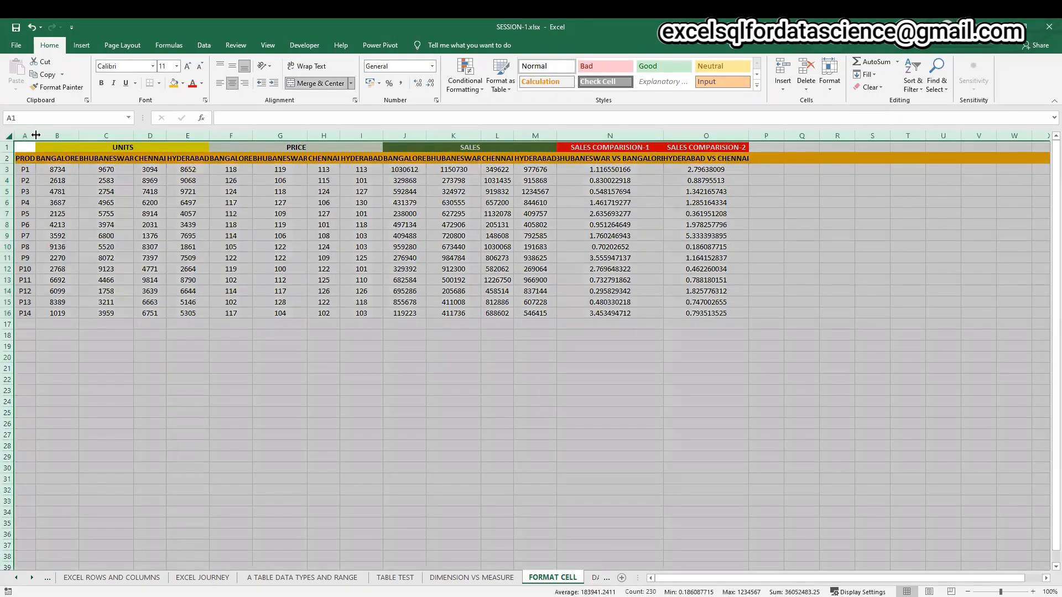
pyautogui.doubleClick(39, 135)
pyautogui.click(70, 159)
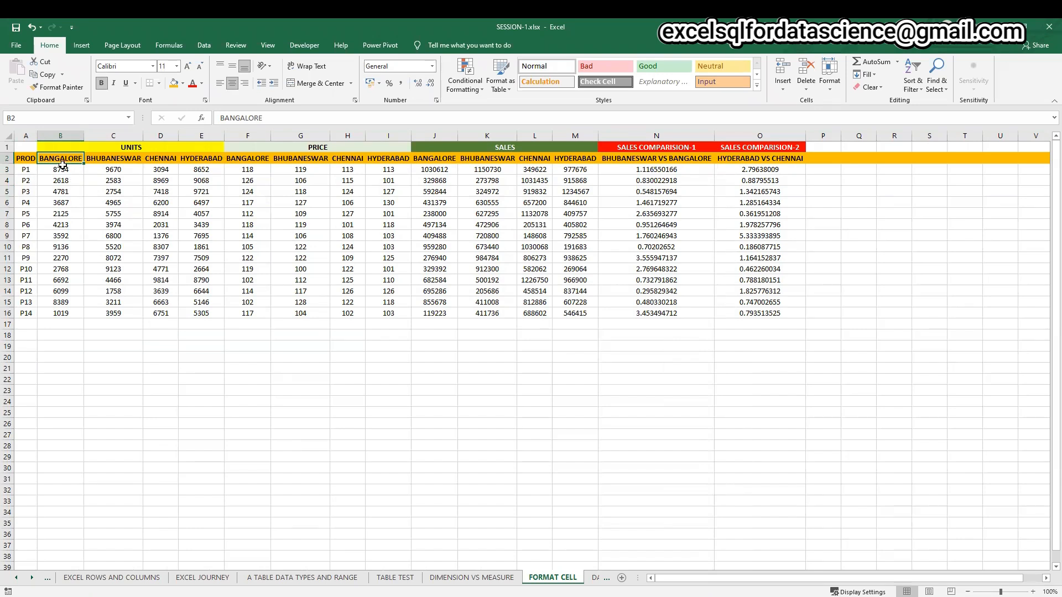
pyautogui.click(113, 161)
pyautogui.click(166, 162)
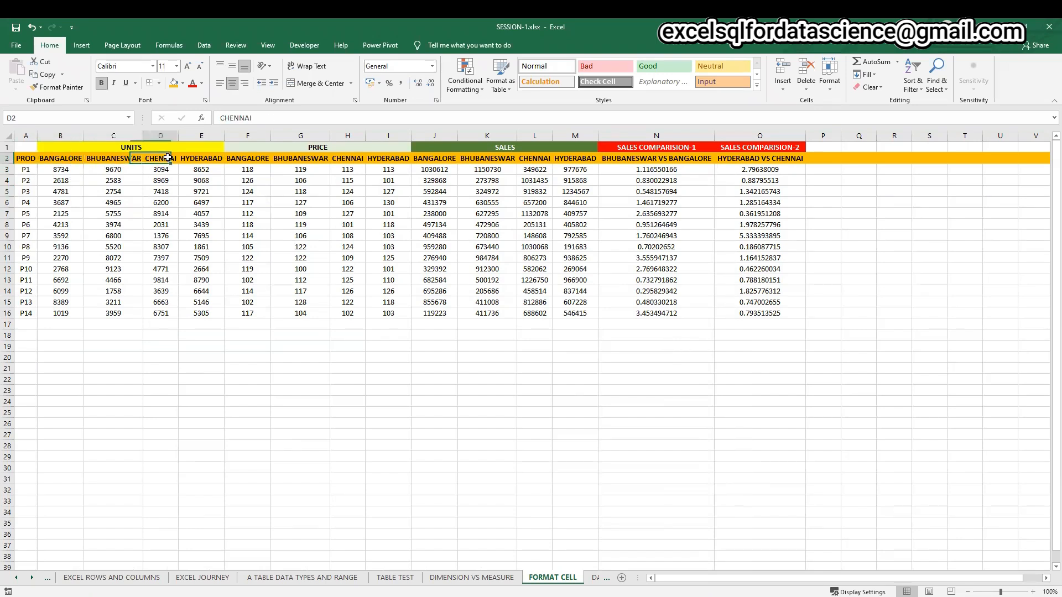
pyautogui.click(208, 158)
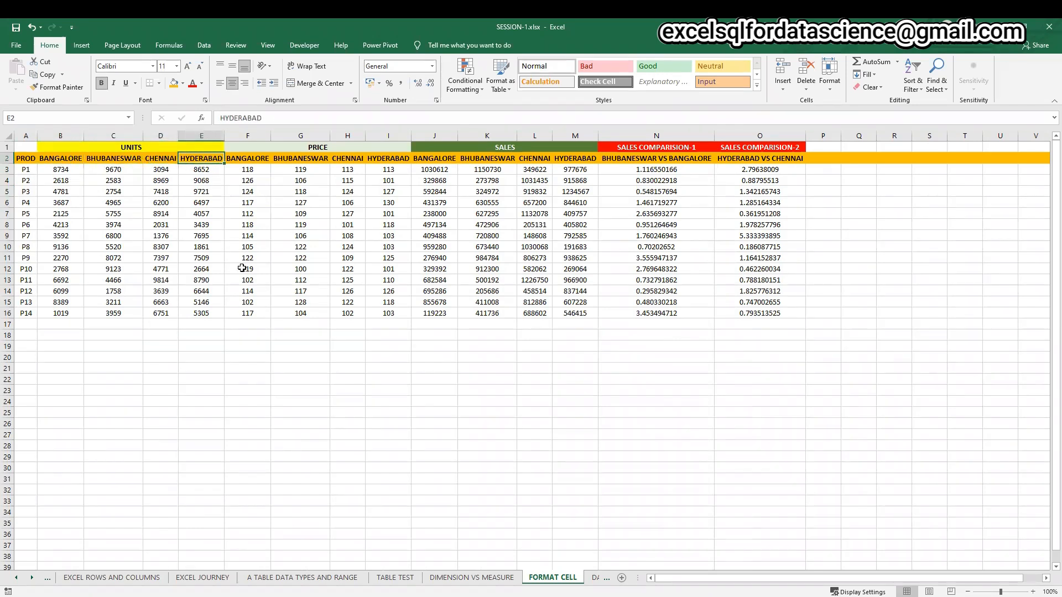
# Step: Format the UNITS values in B3:E16 as Number with the 1000 separator and 0 decimal places
pyautogui.click(56, 169)
pyautogui.moveTo(56, 170); pyautogui.dragTo(200, 317)
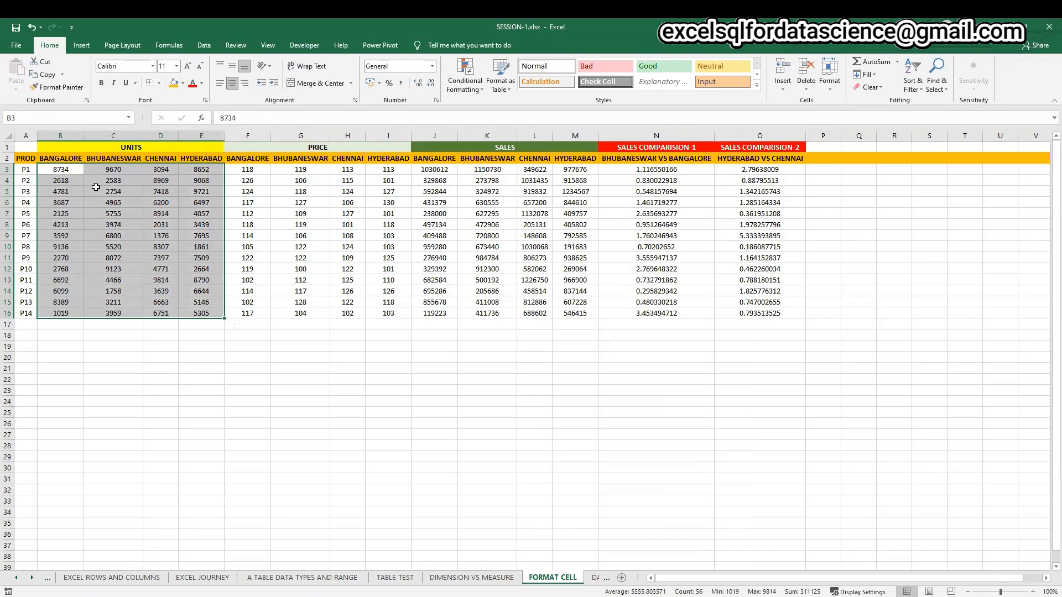
pyautogui.moveTo(56, 170); pyautogui.dragTo(193, 310)
pyautogui.rightClick(112, 222)
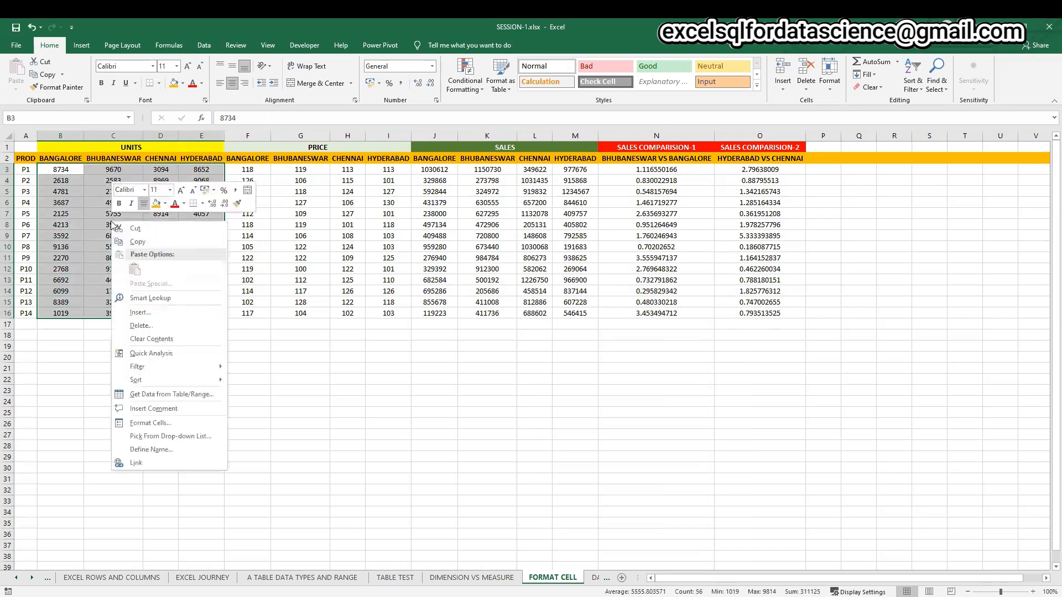
pyautogui.click(151, 423)
pyautogui.click(23, 342)
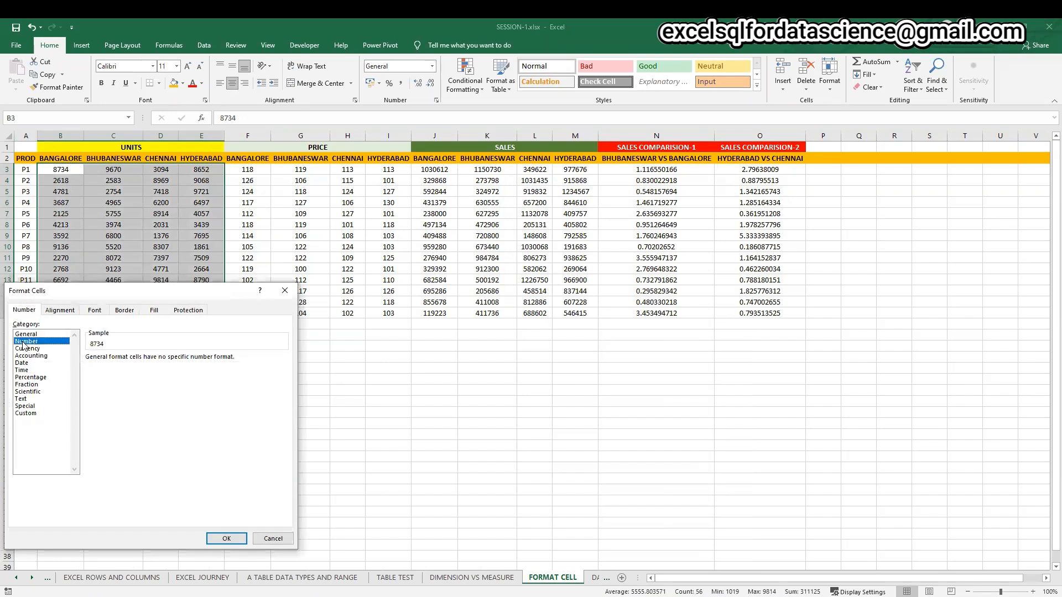
pyautogui.click(89, 373)
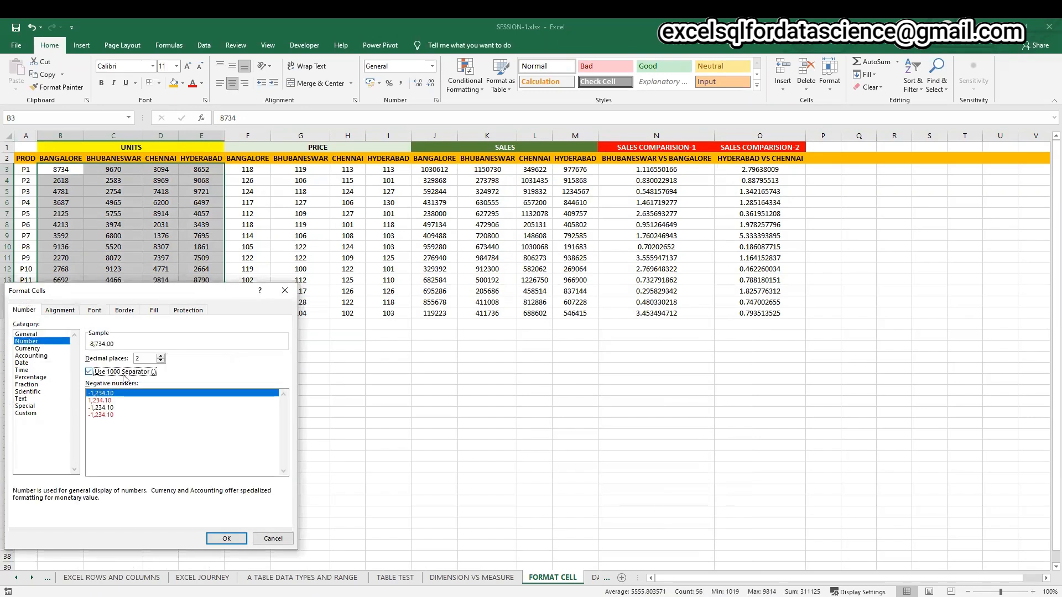
pyautogui.click(161, 361)
pyautogui.click(161, 361)
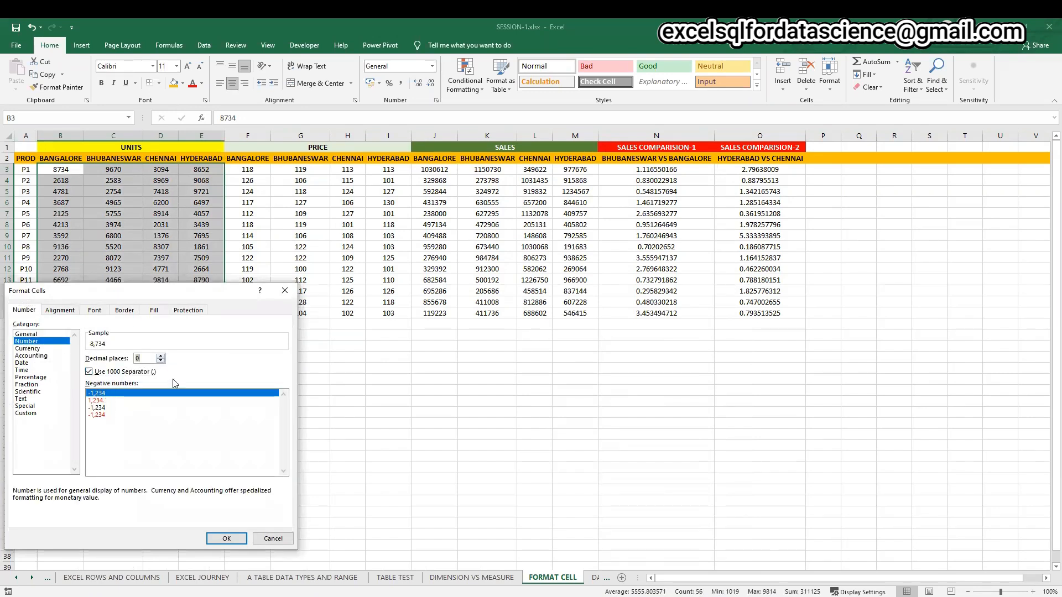
pyautogui.click(226, 539)
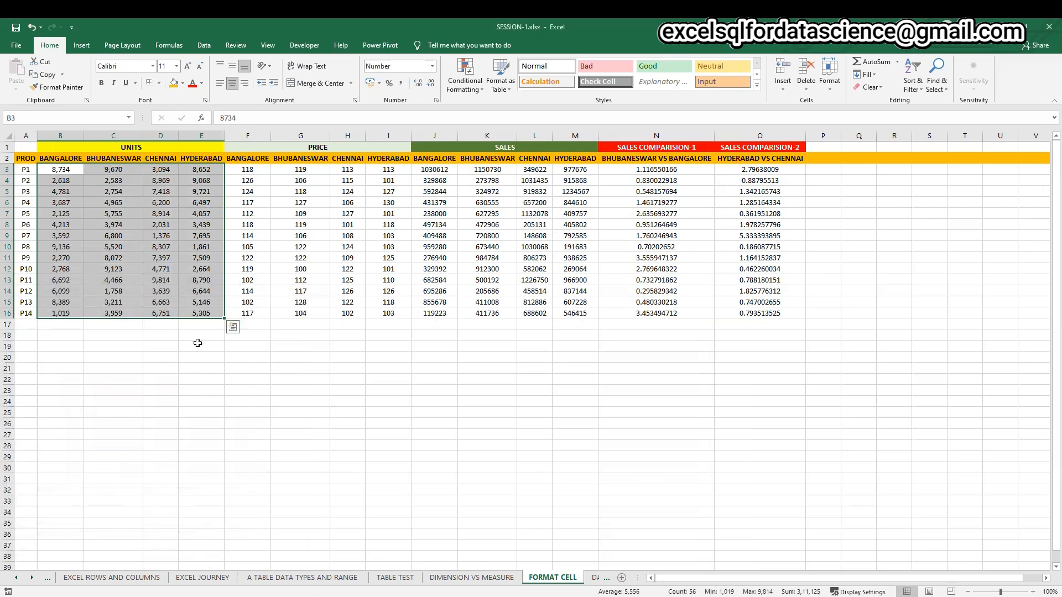
pyautogui.moveTo(249, 169); pyautogui.dragTo(395, 316)
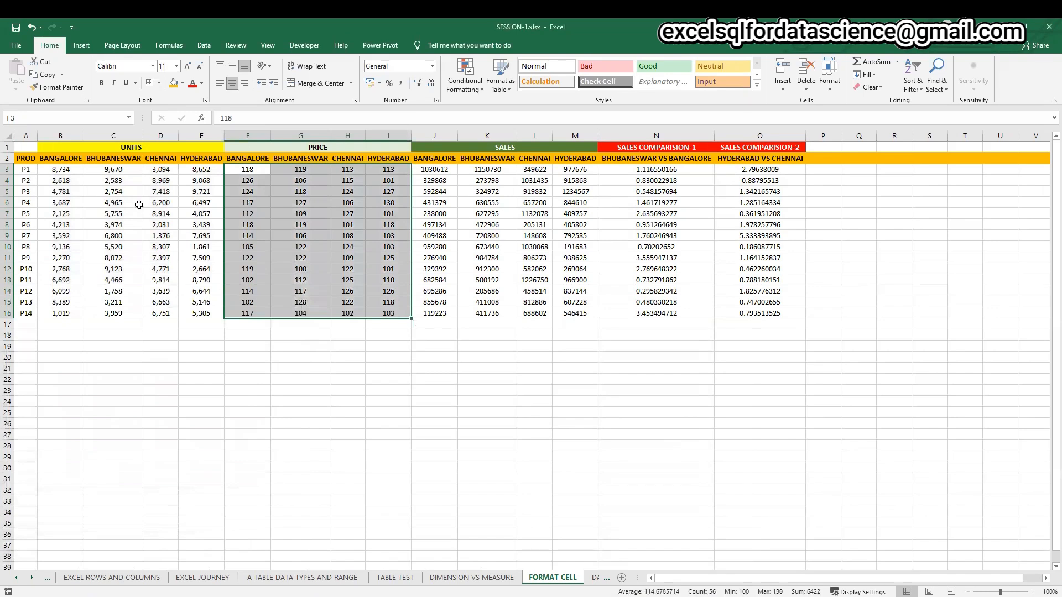
pyautogui.click(69, 168)
pyautogui.click(260, 169)
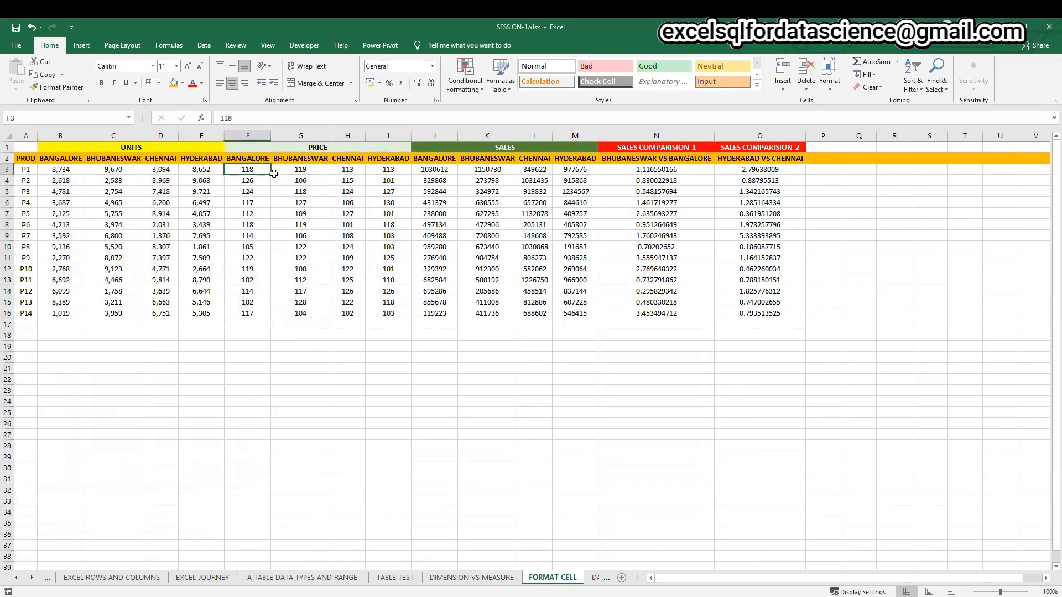
pyautogui.click(437, 169)
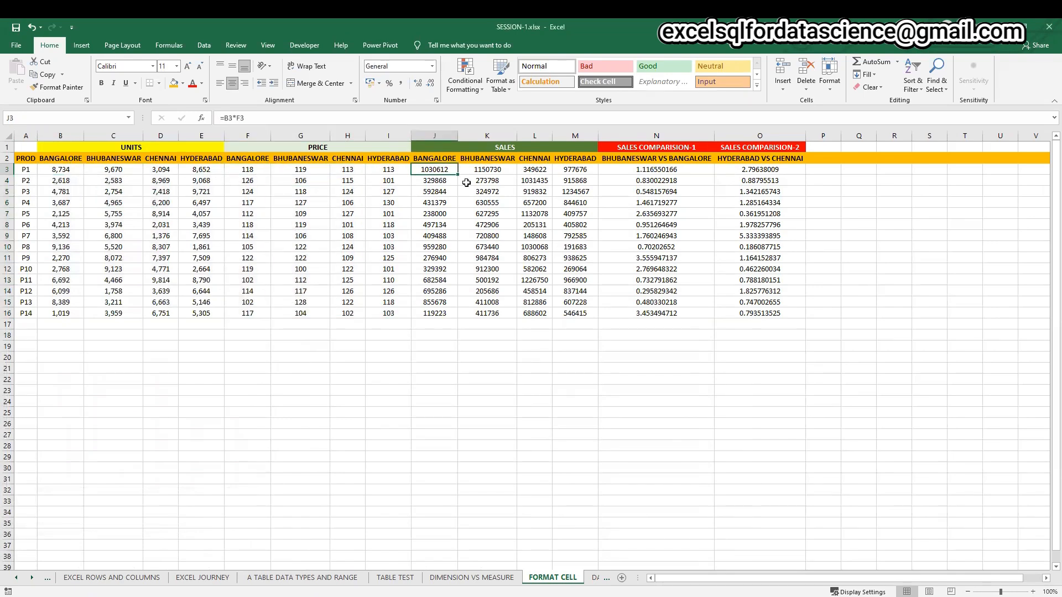
# Step: Format the SALES values in J3:M16 as Currency with the ₹ symbol and 0 decimal places
pyautogui.moveTo(443, 169); pyautogui.dragTo(570, 313)
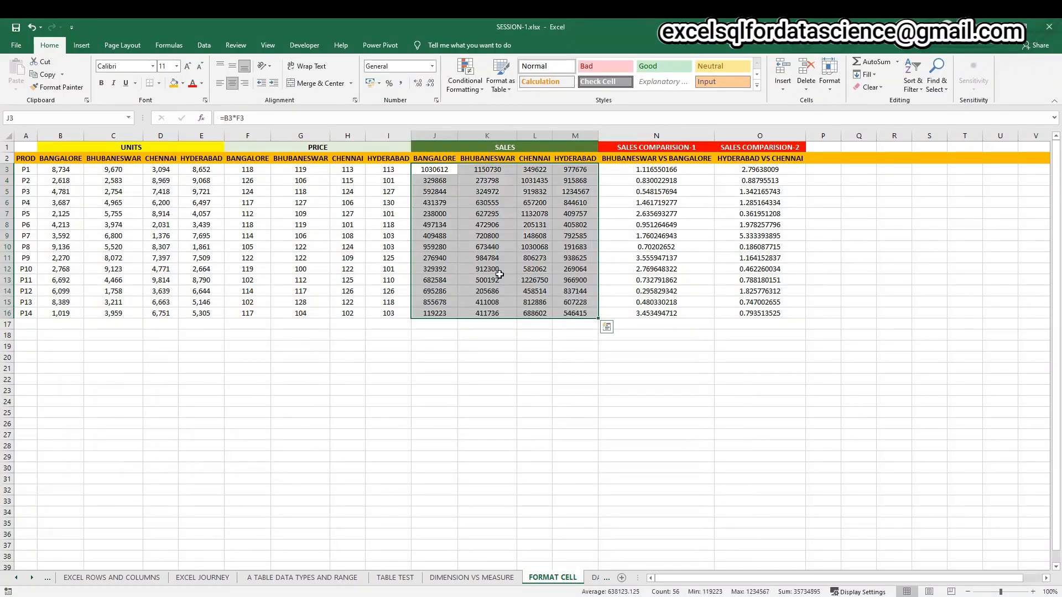
pyautogui.rightClick(472, 241)
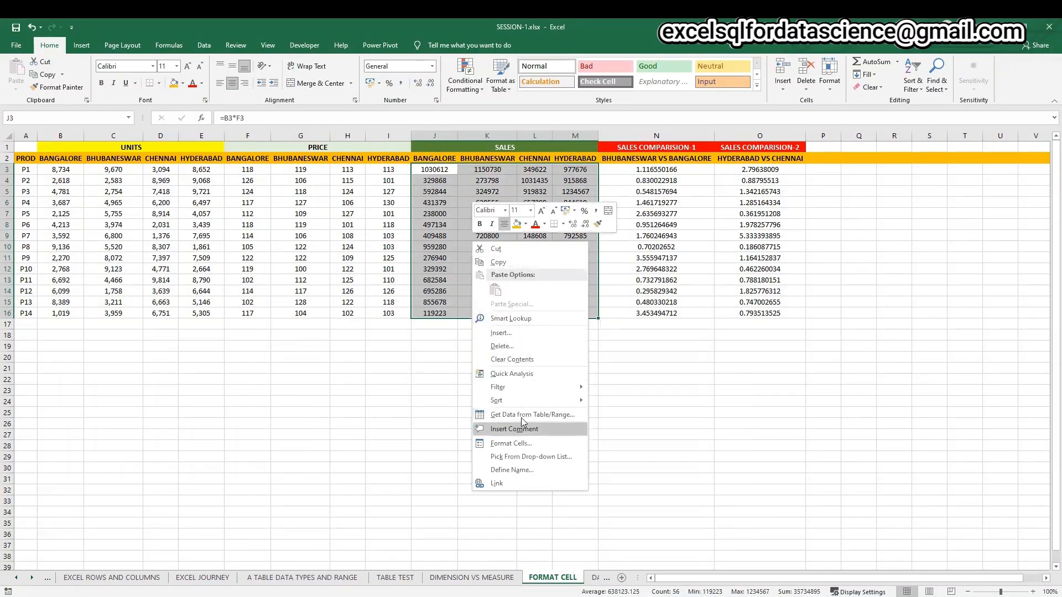
pyautogui.click(511, 443)
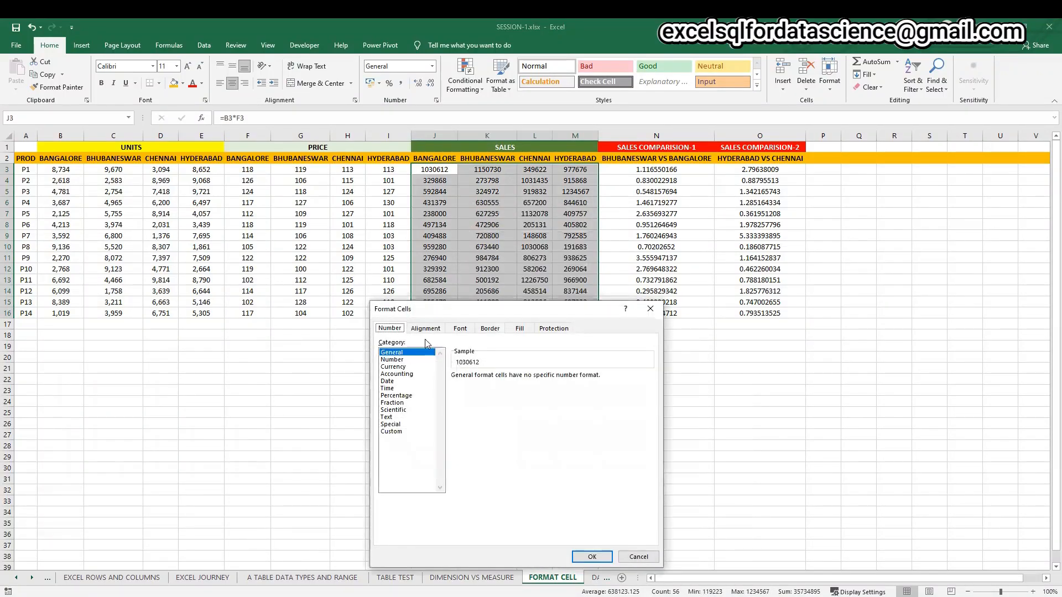
pyautogui.click(401, 368)
pyautogui.click(526, 380)
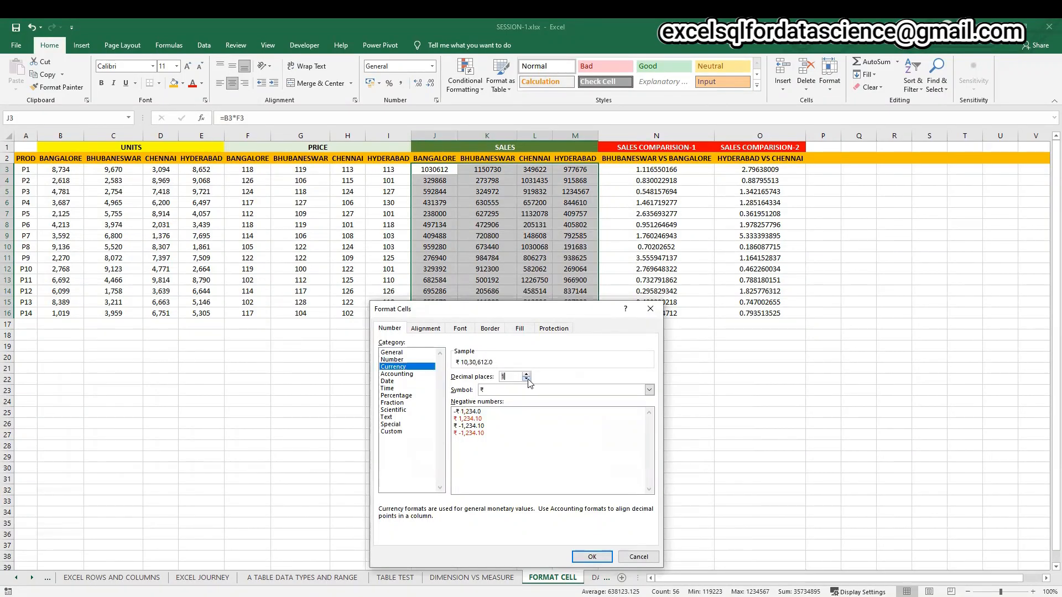
pyautogui.click(527, 380)
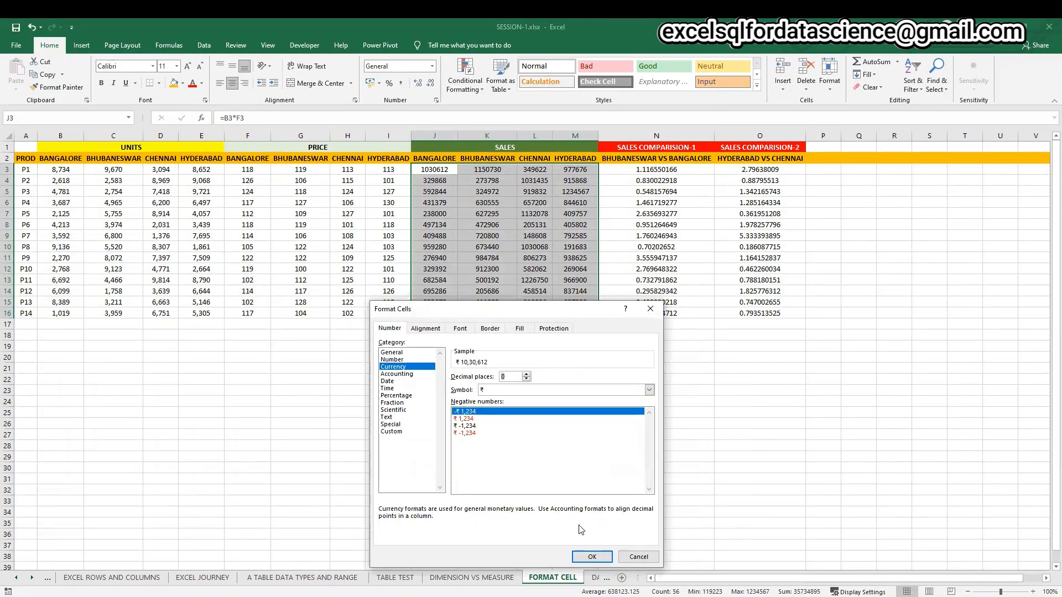
pyautogui.click(591, 556)
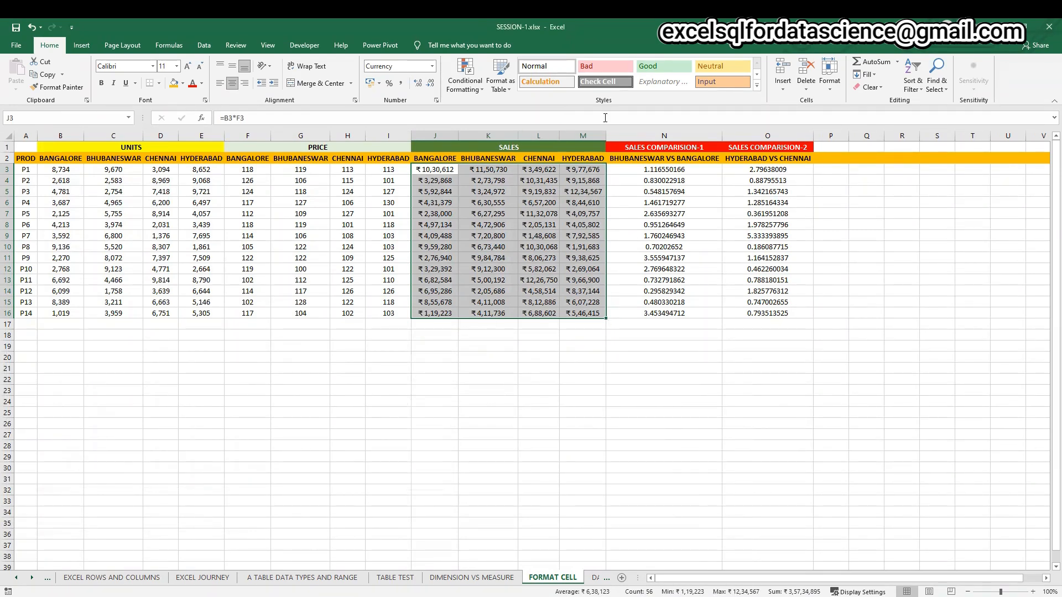
# Step: Format both sales comparison columns, N3:O16, as Percentage with 0 decimal places
pyautogui.click(630, 168)
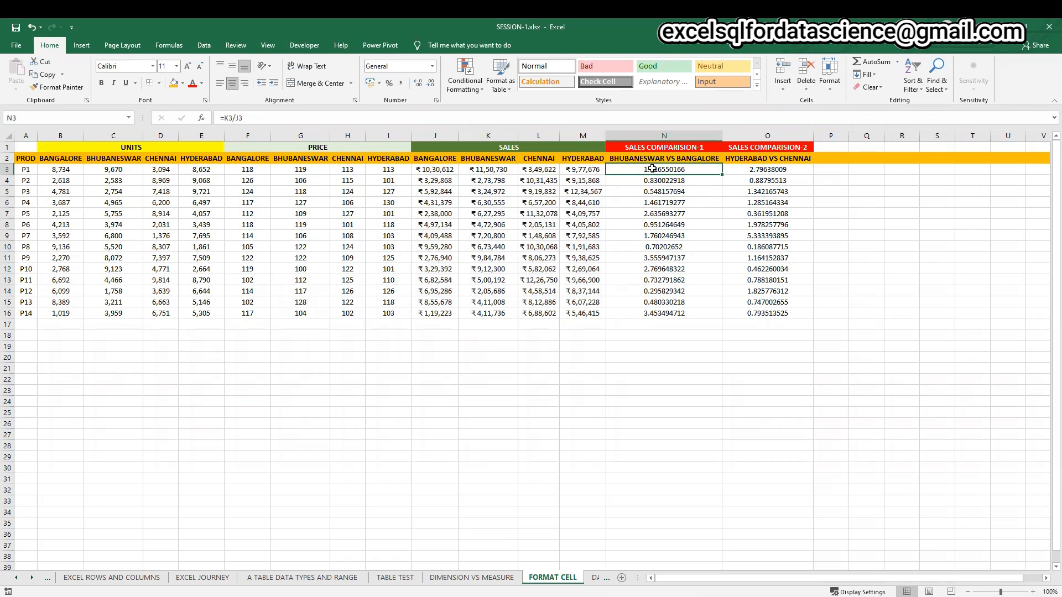
pyautogui.moveTo(653, 169); pyautogui.dragTo(664, 313)
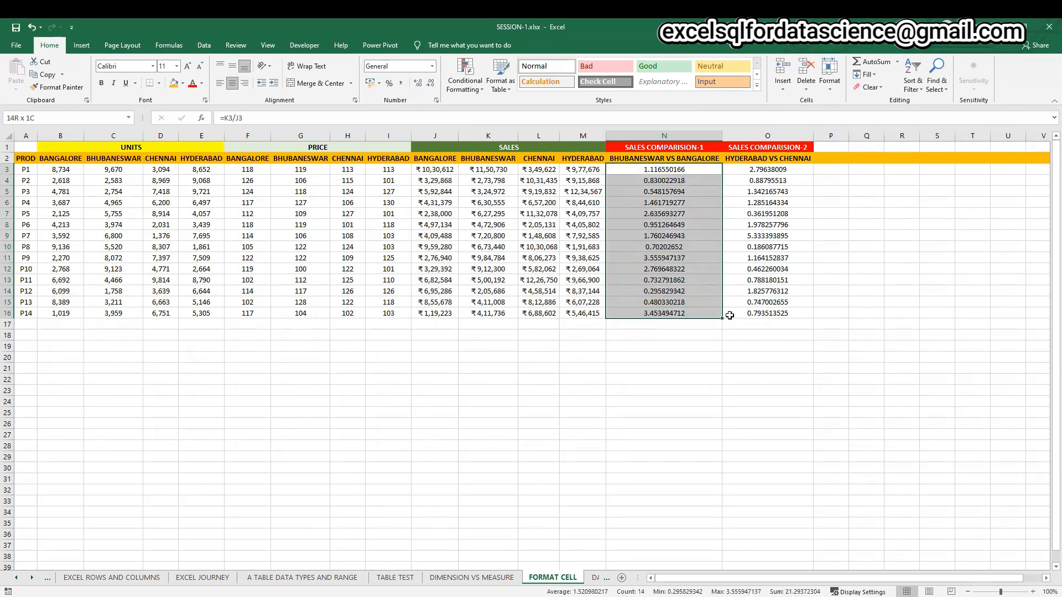
pyautogui.moveTo(730, 316)
pyautogui.mouseDown()
pyautogui.moveTo(749, 311)
pyautogui.moveTo(741, 303)
pyautogui.mouseUp()
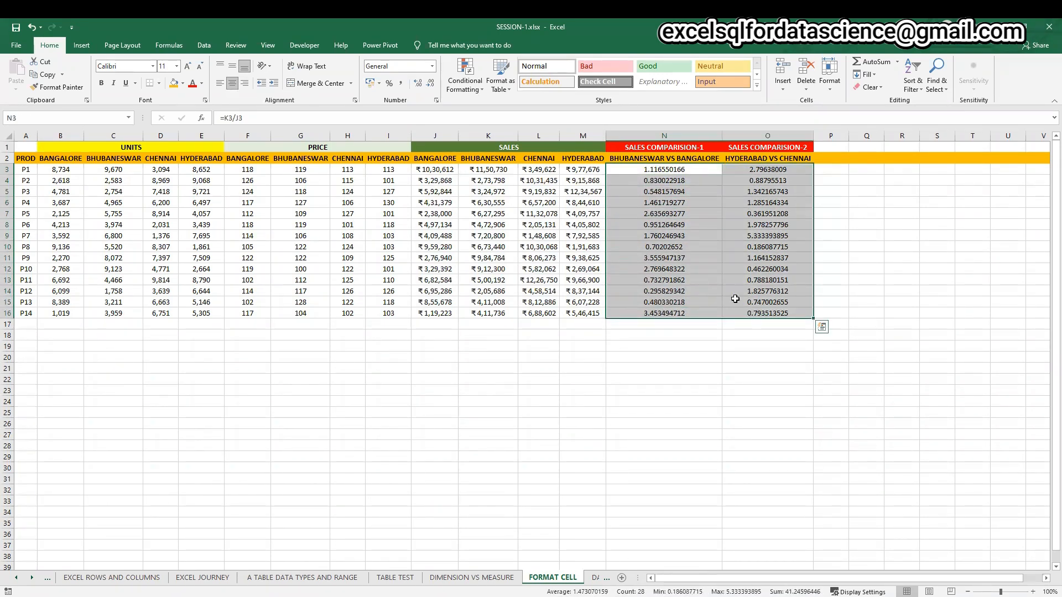
pyautogui.rightClick(667, 181)
pyautogui.click(704, 380)
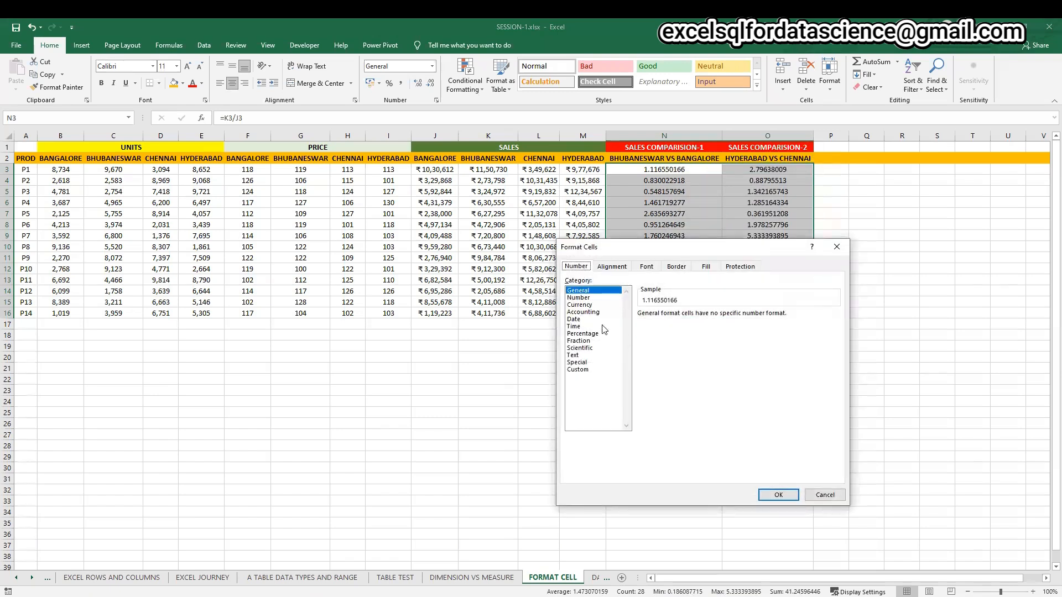
pyautogui.click(586, 333)
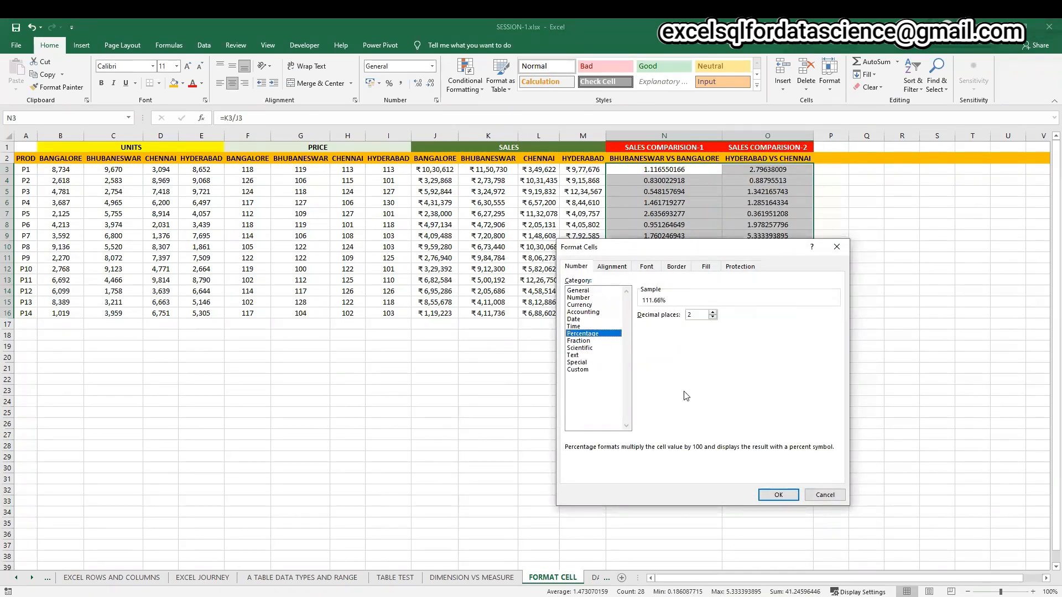
pyautogui.click(713, 317)
pyautogui.click(713, 318)
pyautogui.click(777, 494)
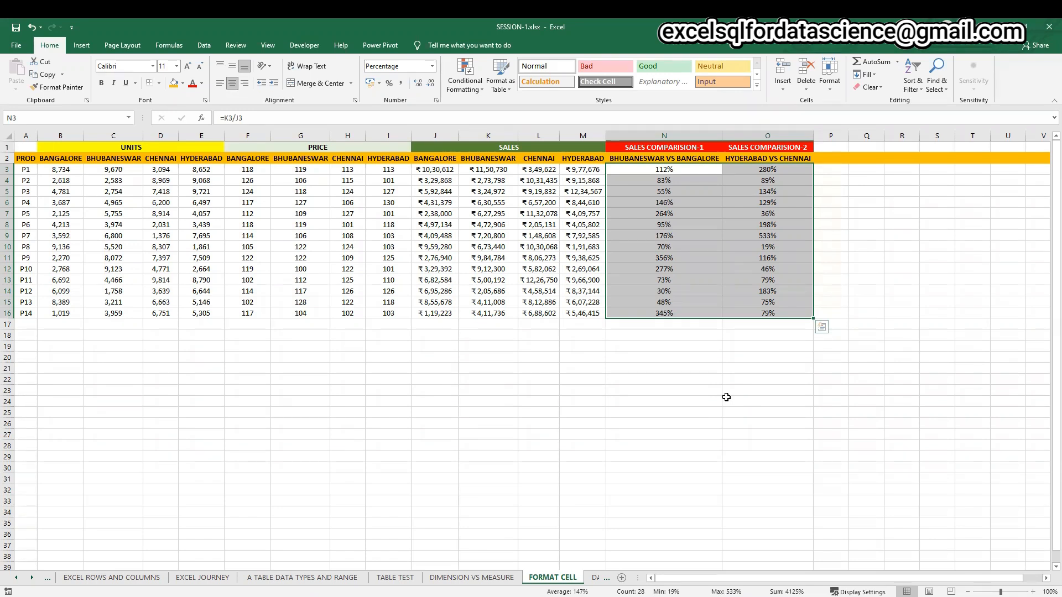
pyautogui.click(725, 402)
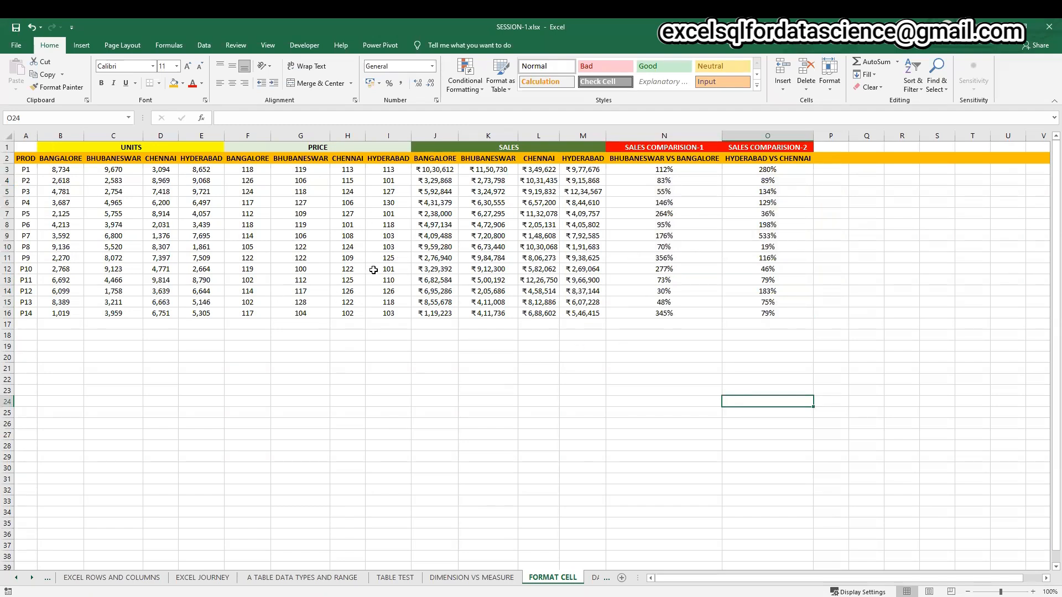
# Step: Examine the Number, Alignment and Font options of Format Cells for the empty cell F24, leaving the settings unapplied
pyautogui.click(244, 399)
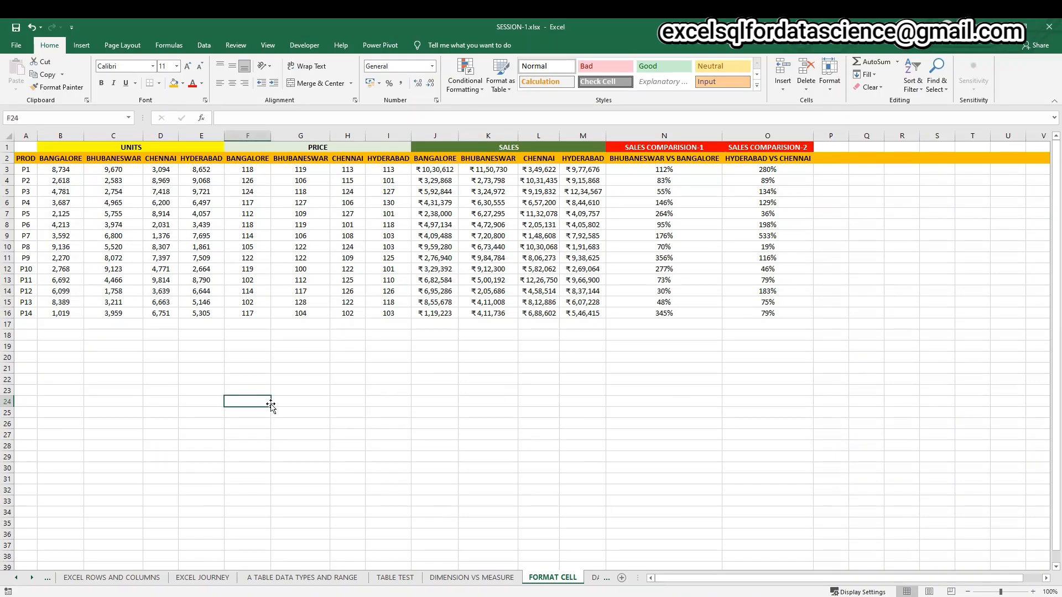
pyautogui.rightClick(258, 401)
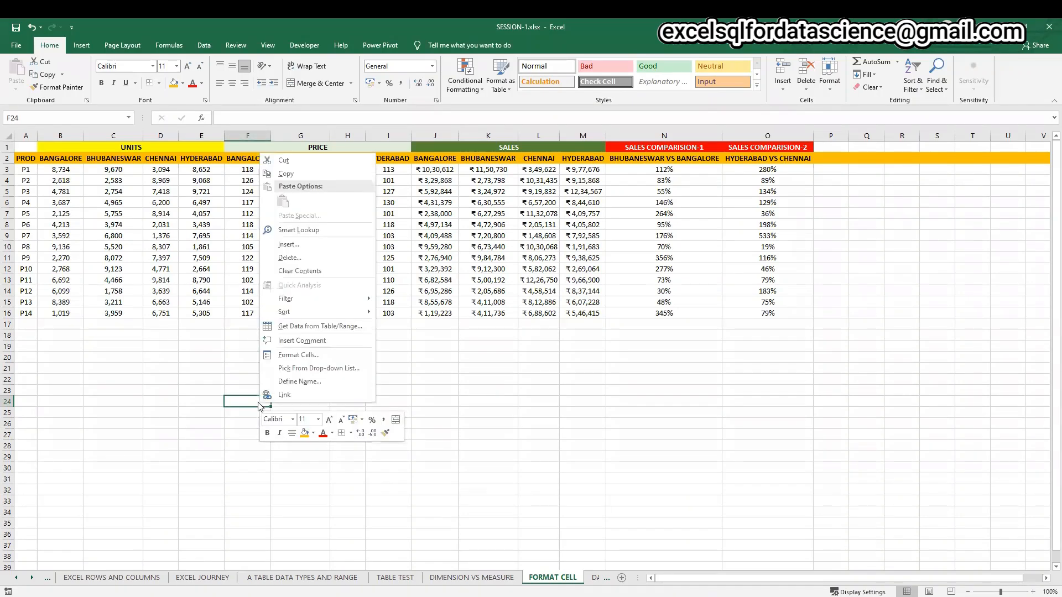
pyautogui.click(293, 359)
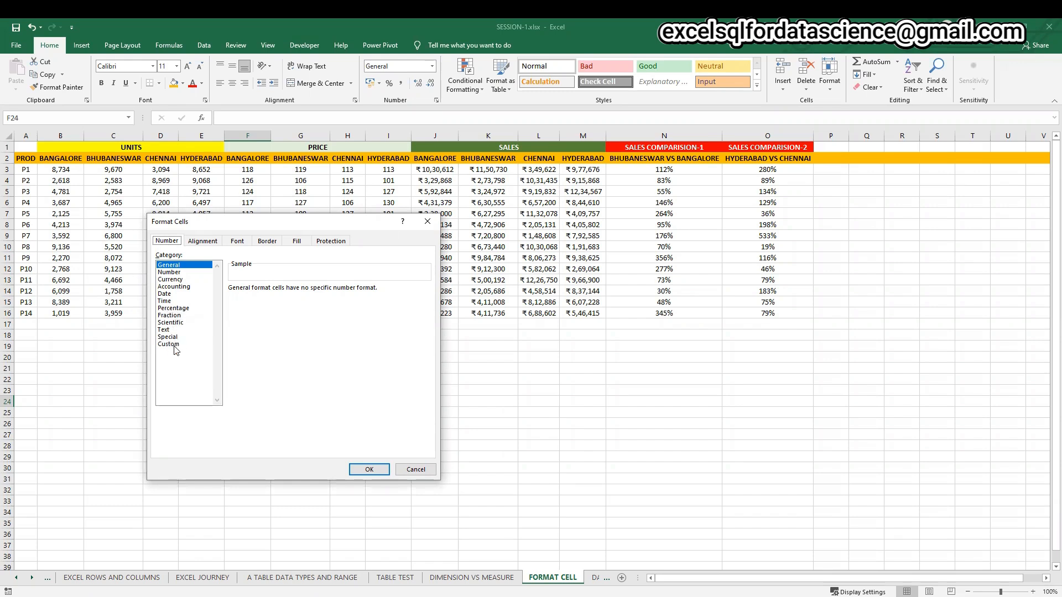
pyautogui.click(194, 243)
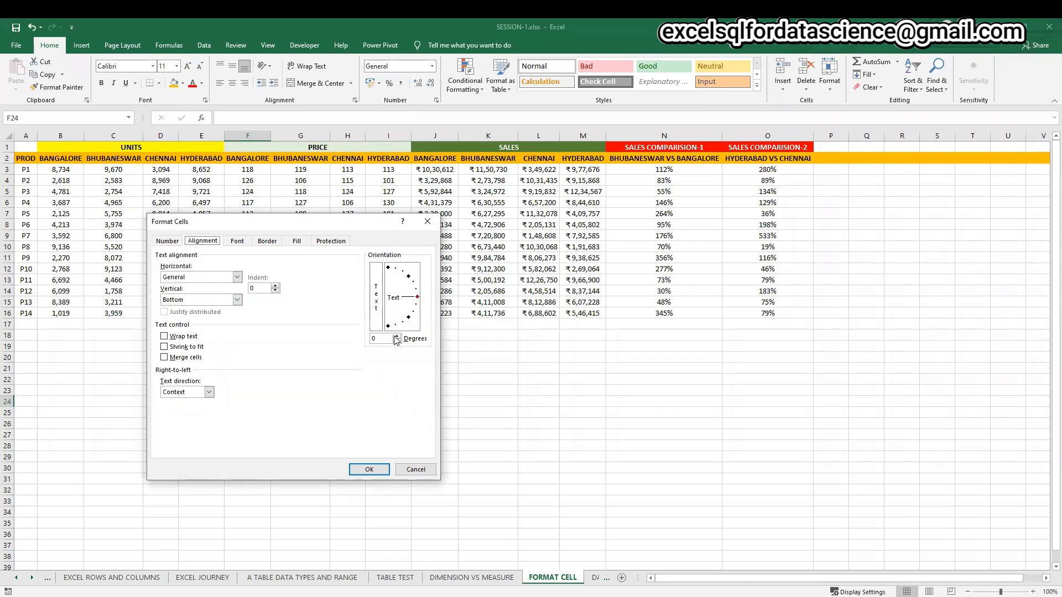
pyautogui.click(237, 242)
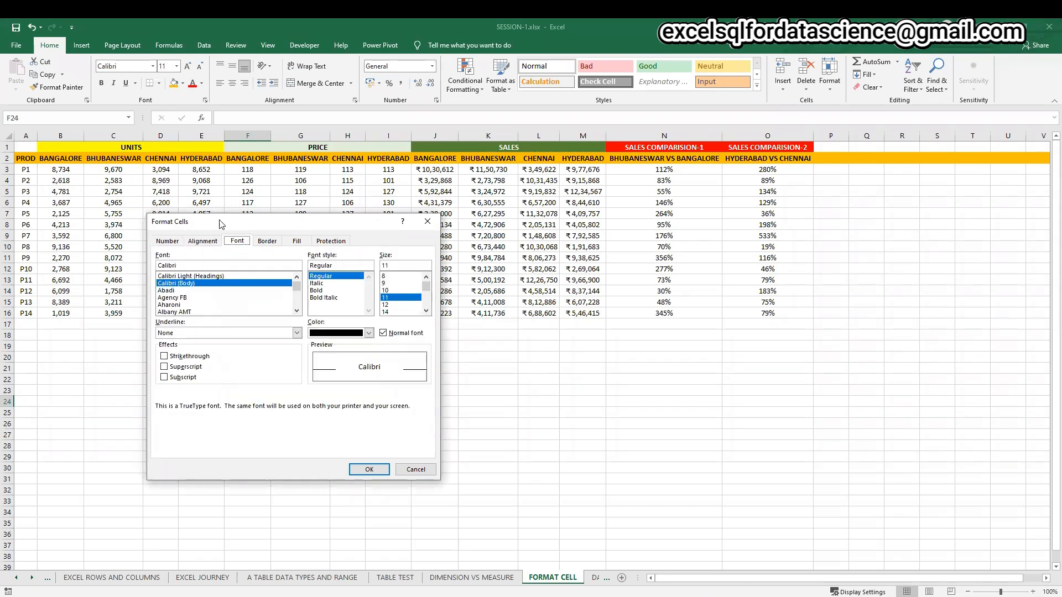
pyautogui.click(428, 222)
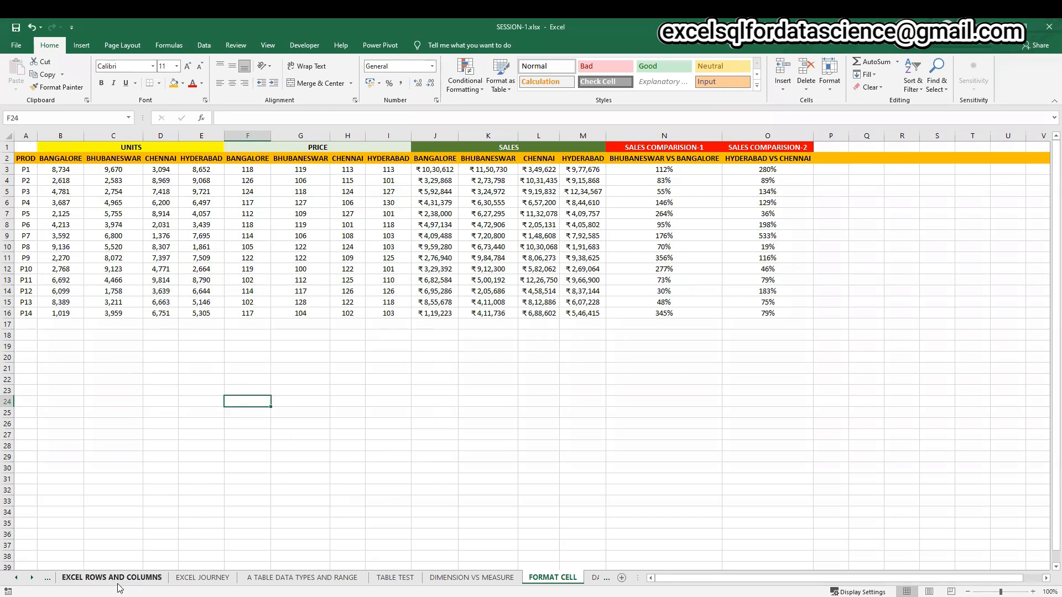
# Step: Switch to the DATE FORMAT sheet and enter =TODAY() in cell F6
pyautogui.click(33, 579)
pyautogui.click(32, 578)
pyautogui.click(32, 579)
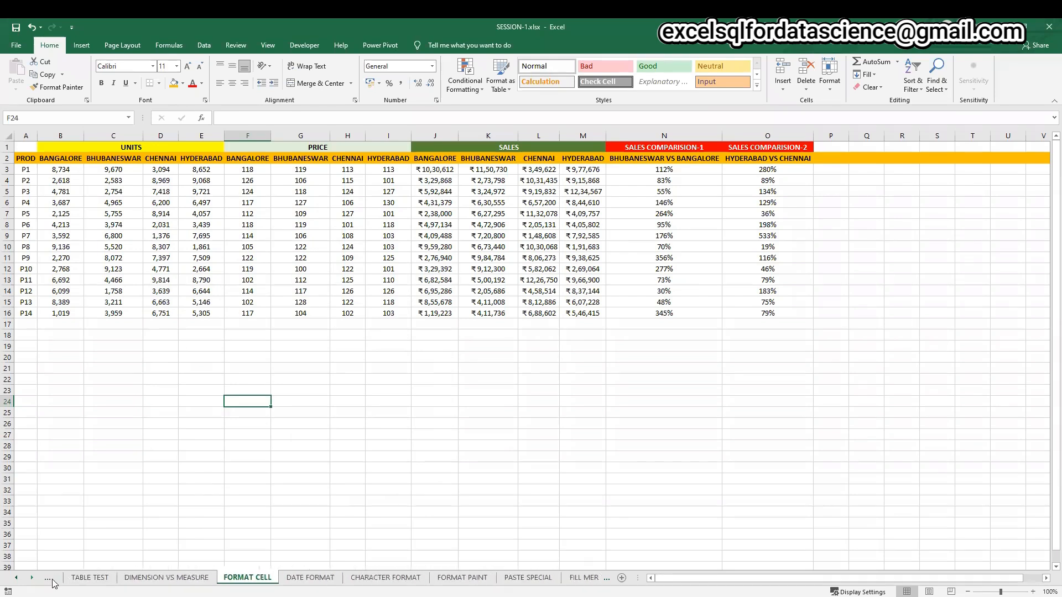
pyautogui.click(288, 580)
pyautogui.click(199, 289)
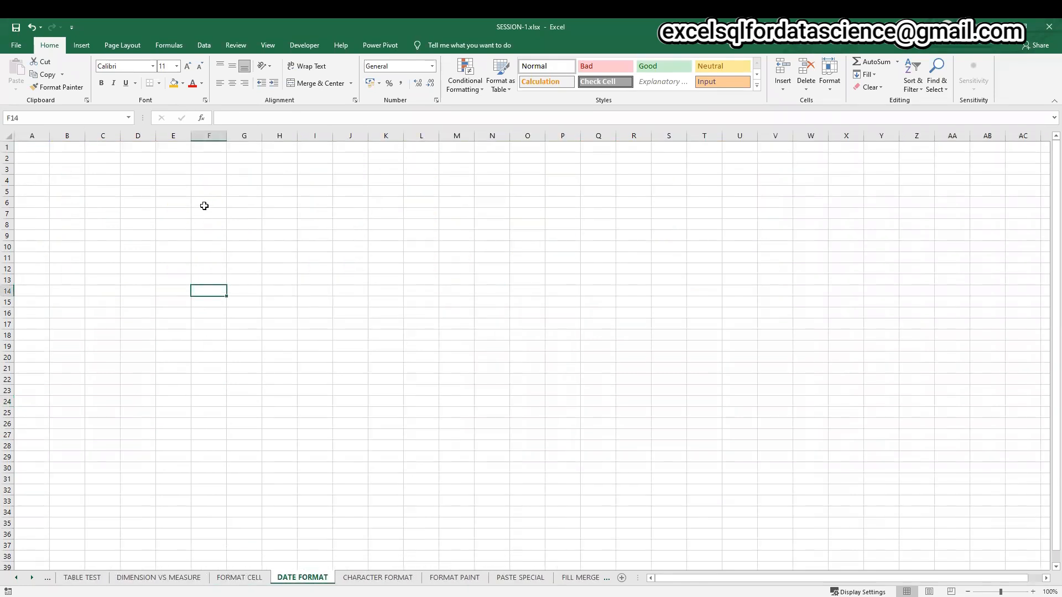
pyautogui.click(205, 204)
pyautogui.write('=')
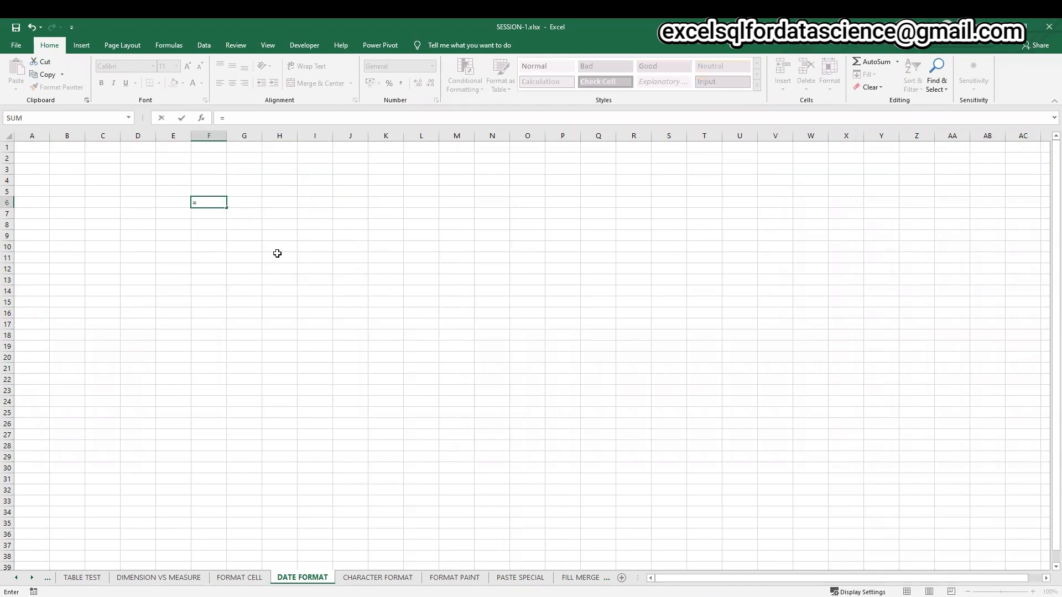
pyautogui.write('TODAY')
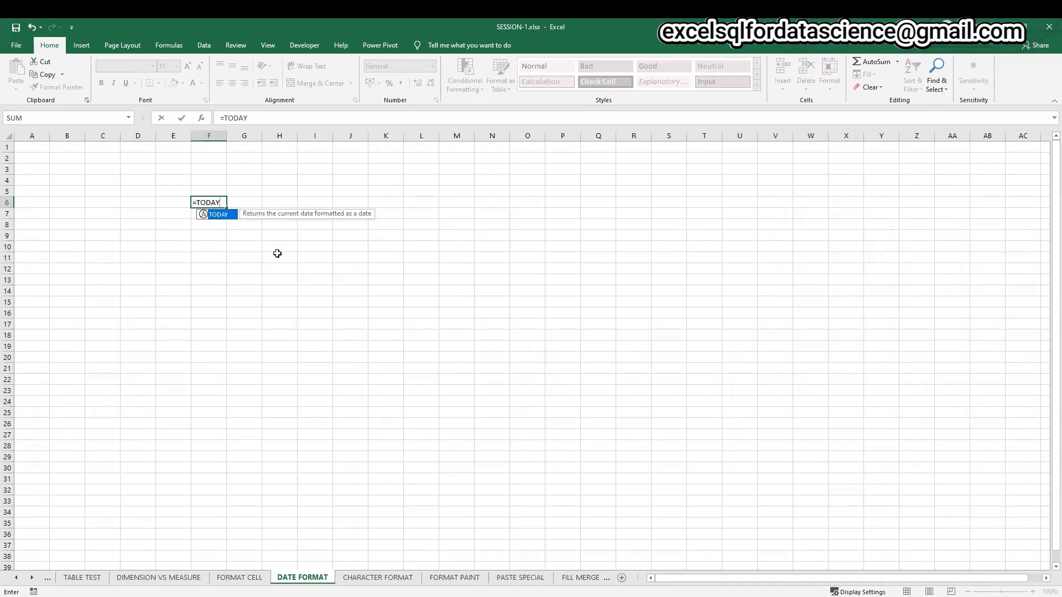
pyautogui.write('()')
pyautogui.press('Return')
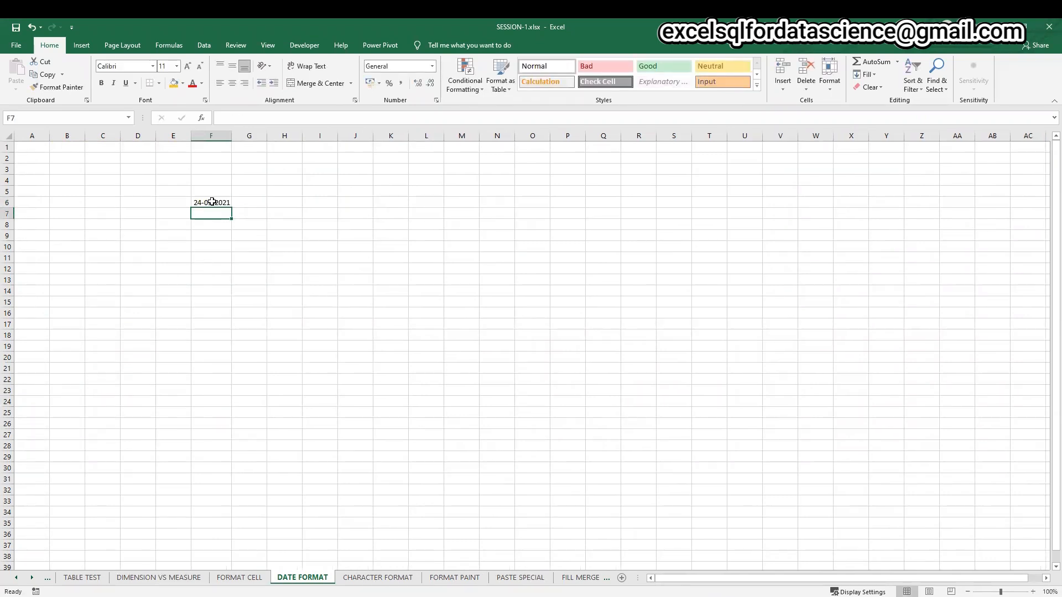
# Step: Enter =F6 in cell F8 and =F8 in cell F10 to repeat the date
pyautogui.click(212, 202)
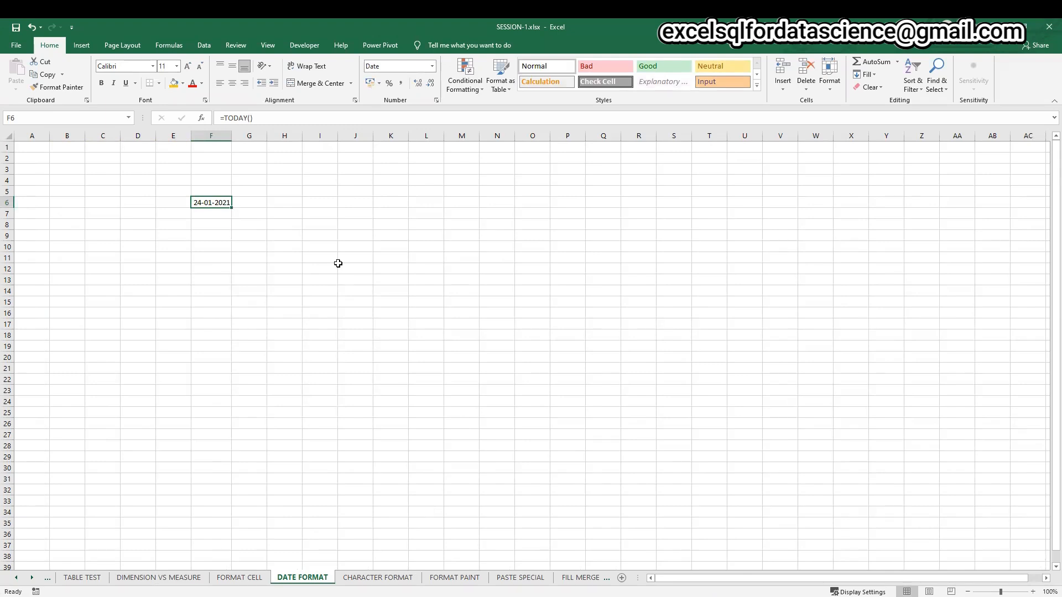
pyautogui.click(215, 224)
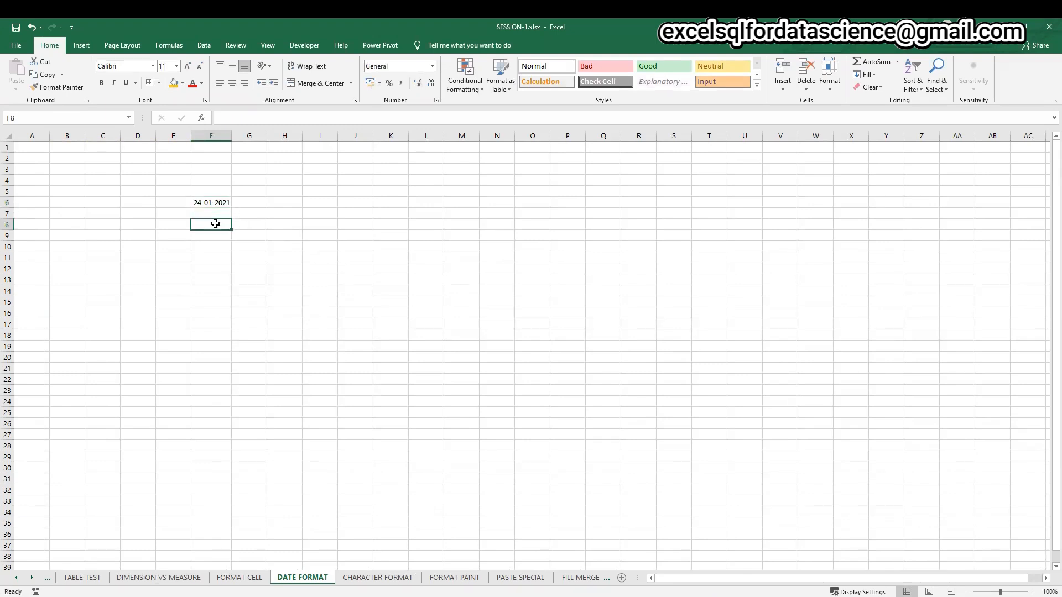
pyautogui.write('=')
pyautogui.click(213, 203)
pyautogui.press('Return')
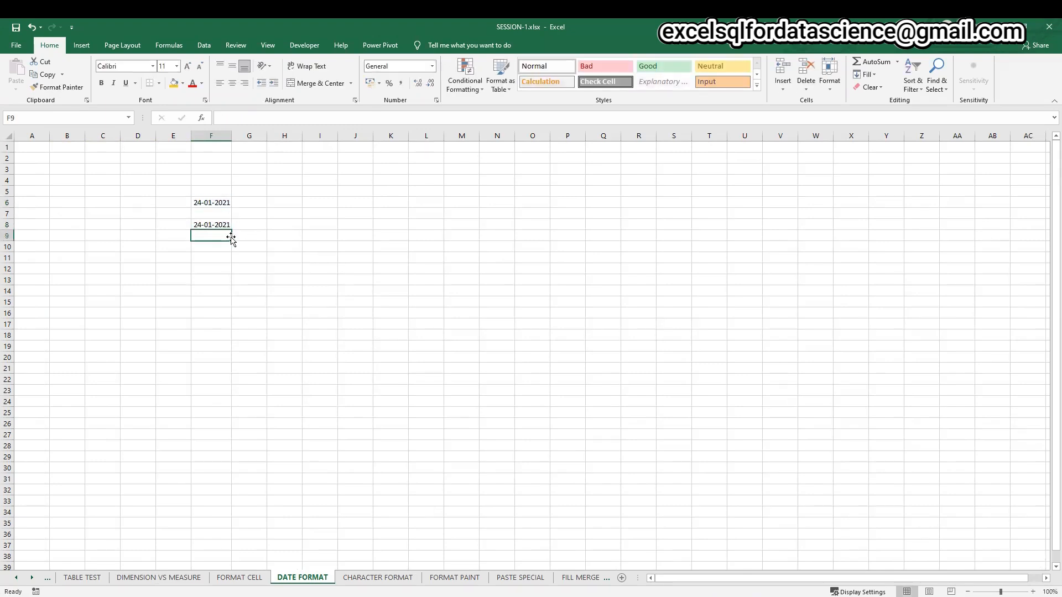
pyautogui.click(218, 202)
pyautogui.click(217, 251)
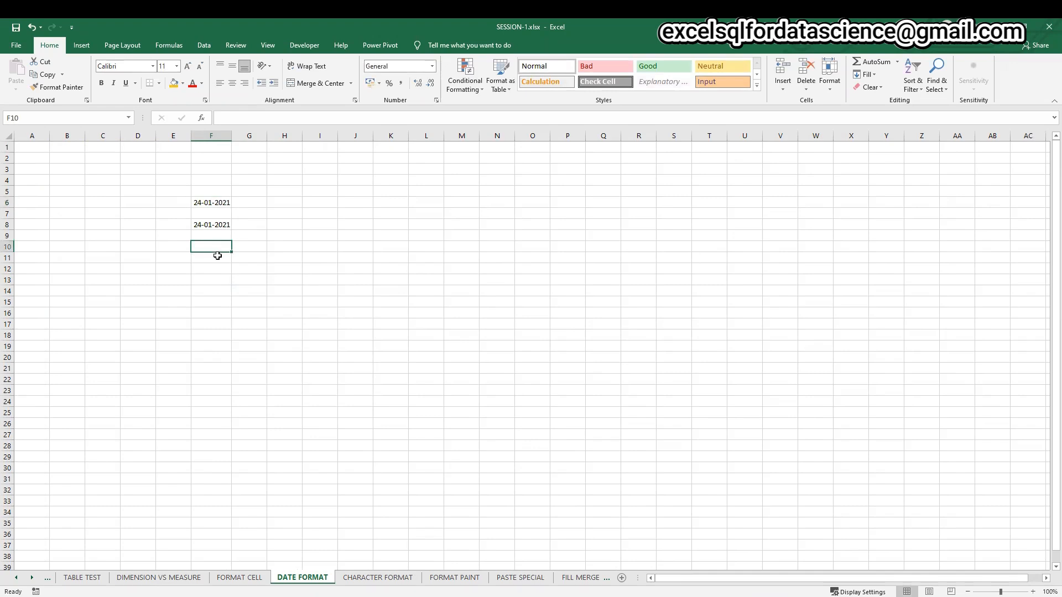
pyautogui.write('=')
pyautogui.click(220, 225)
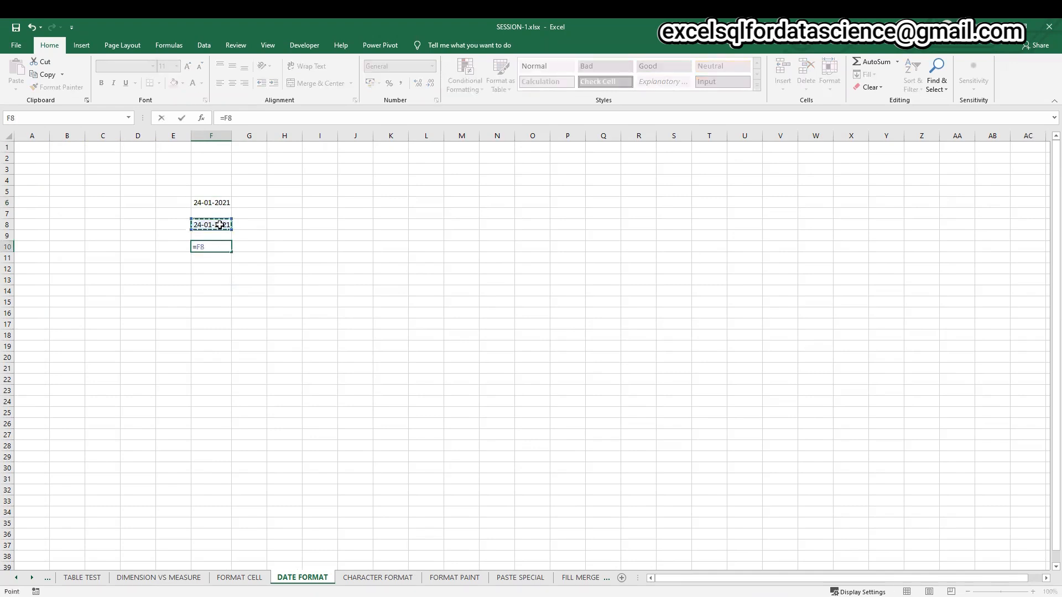
pyautogui.press('Return')
# Step: Enter =F10 in cell F12 and =F12 in cell F14 to repeat the date further down
pyautogui.click(215, 272)
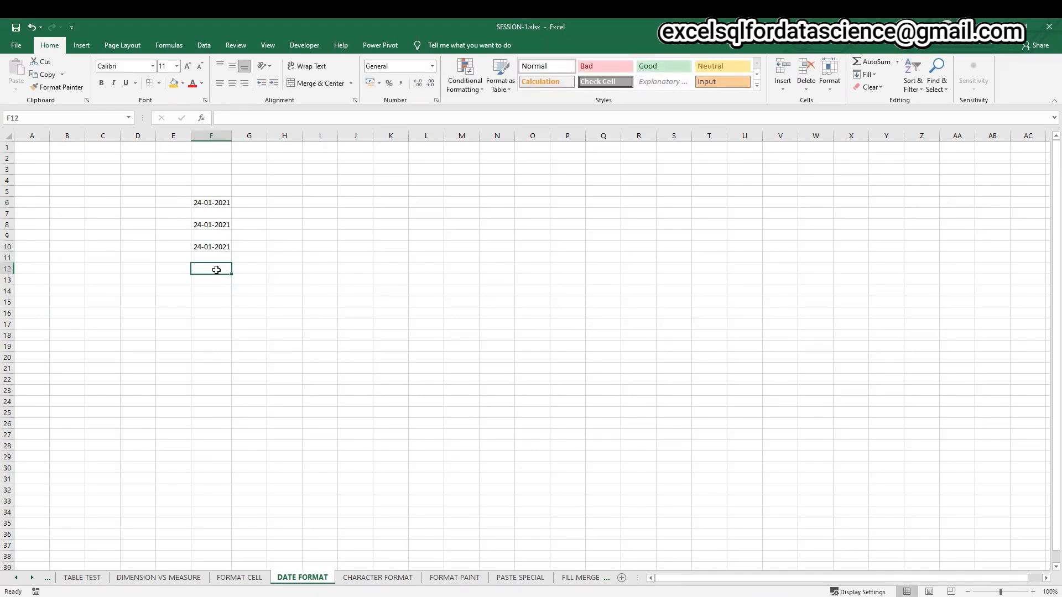
pyautogui.write('=')
pyautogui.click(217, 247)
pyautogui.press('Return')
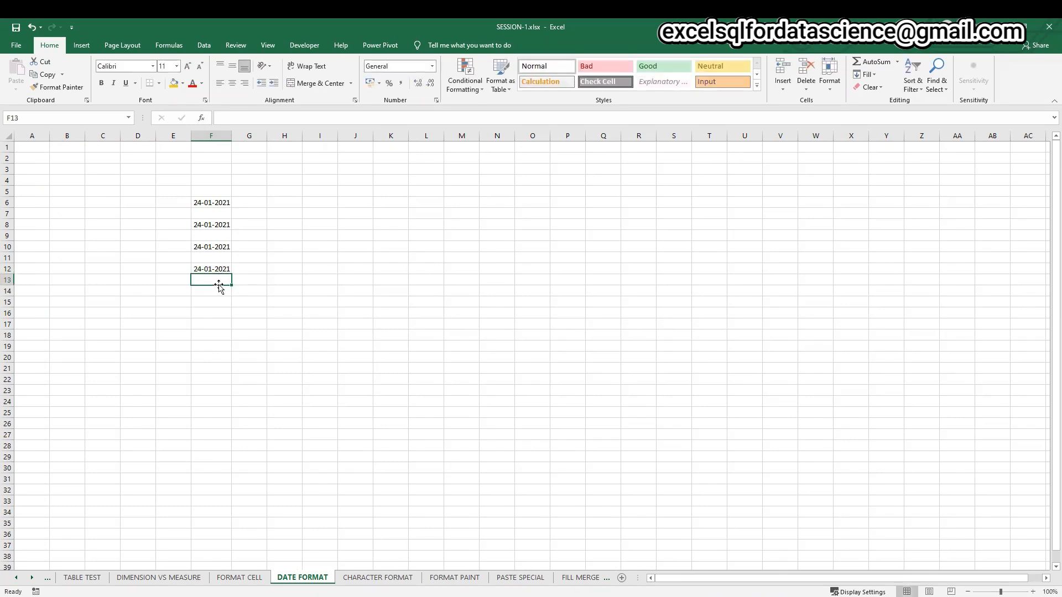
pyautogui.click(216, 290)
pyautogui.write('=')
pyautogui.click(217, 268)
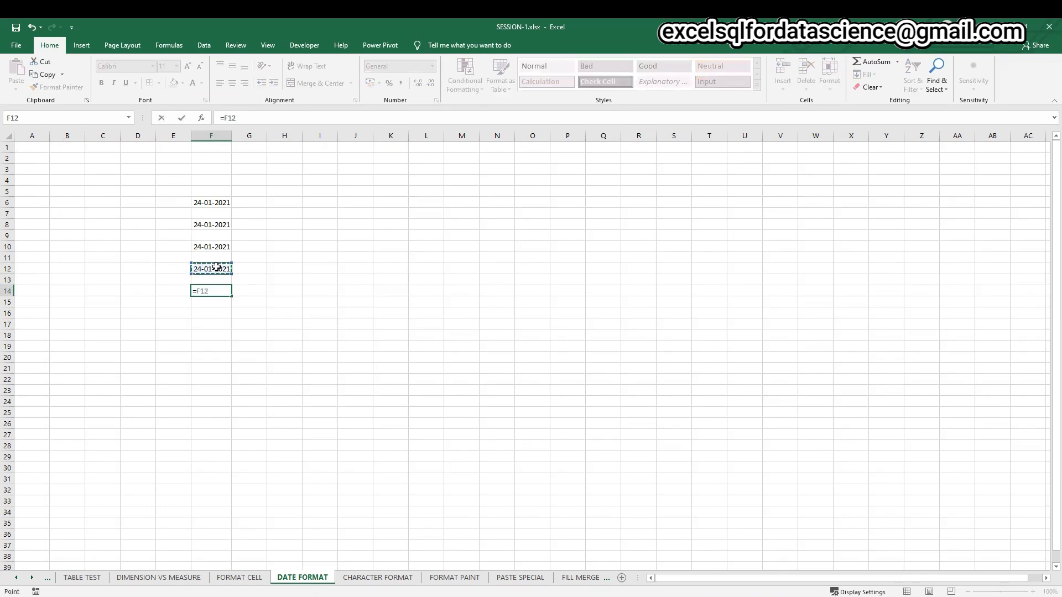
pyautogui.press('Return')
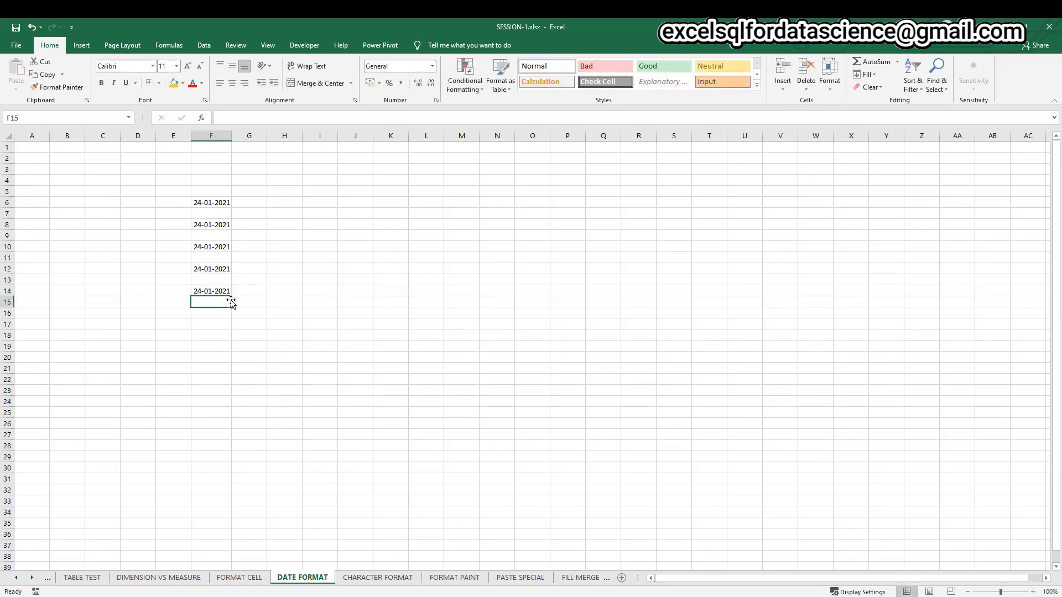
# Step: Enter the label DD-MM-YYYY in F5 above the first date and widen column F to fit it
pyautogui.click(260, 280)
pyautogui.click(218, 202)
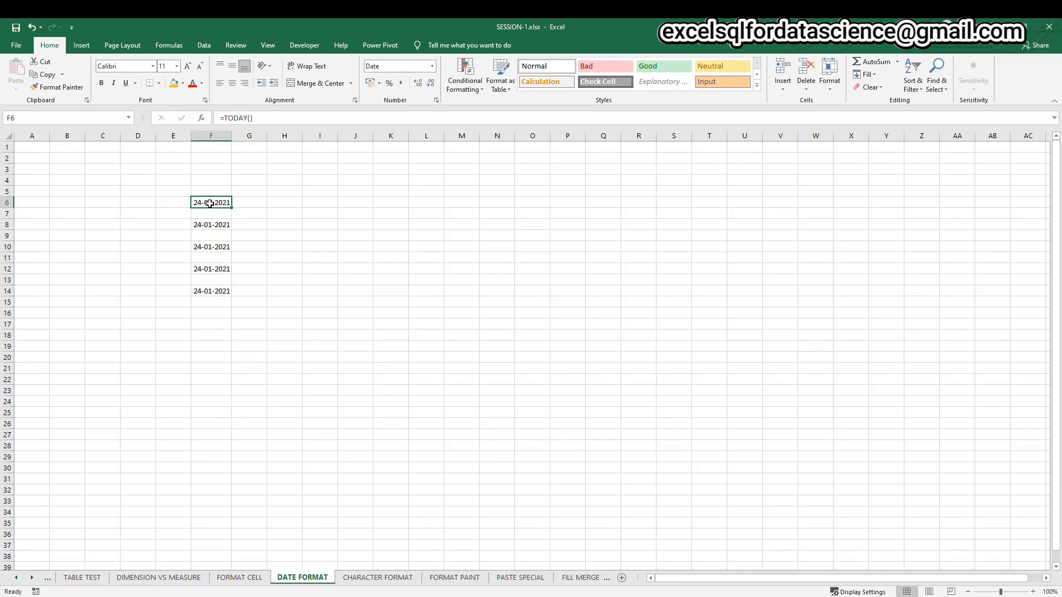
pyautogui.click(208, 192)
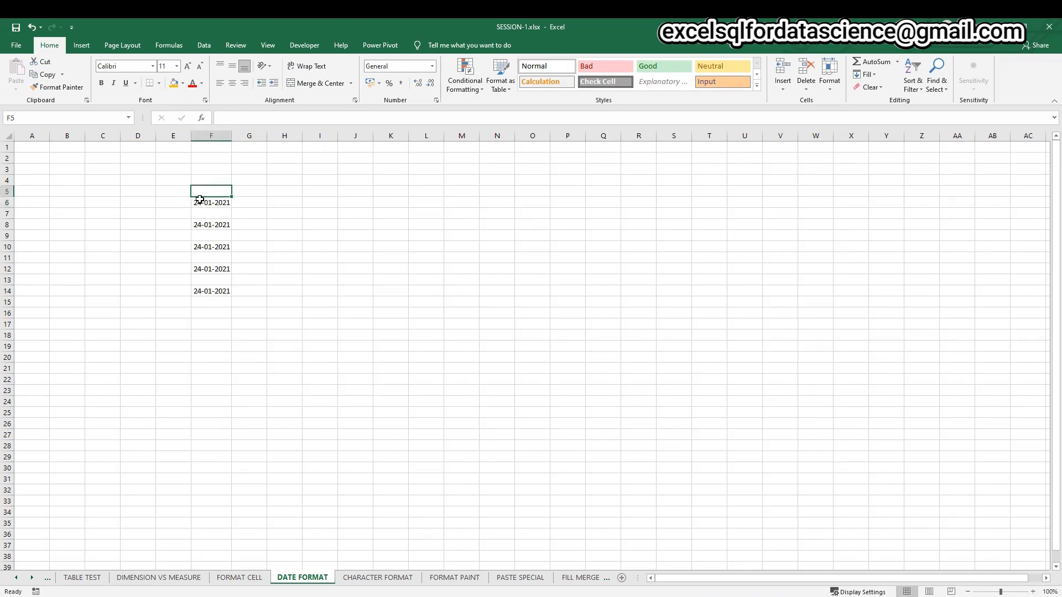
pyautogui.click(243, 205)
pyautogui.click(222, 194)
pyautogui.write('DD-')
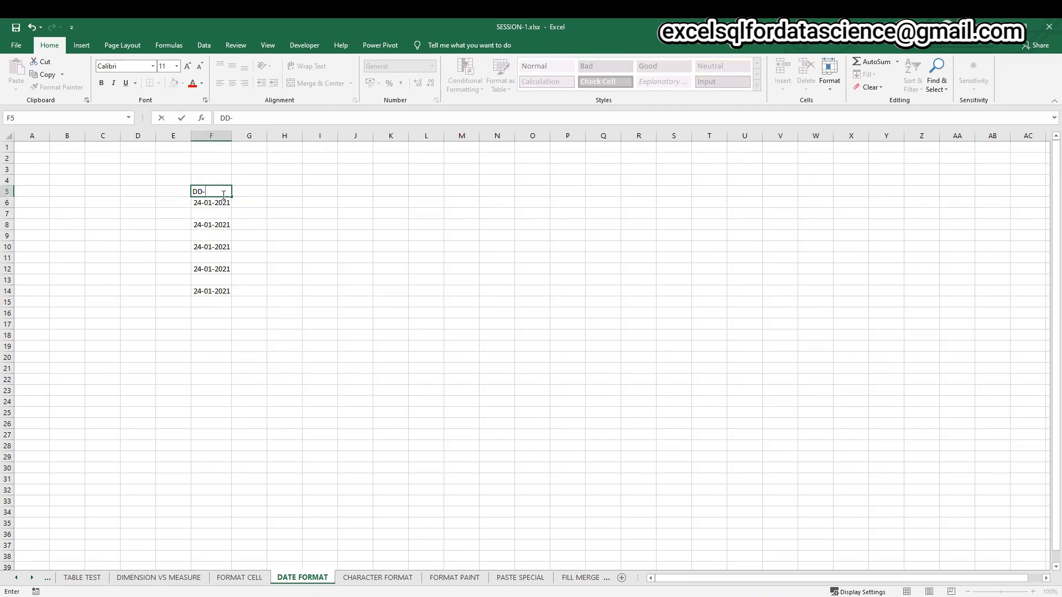
pyautogui.write('MM-YYYY')
pyautogui.click(249, 224)
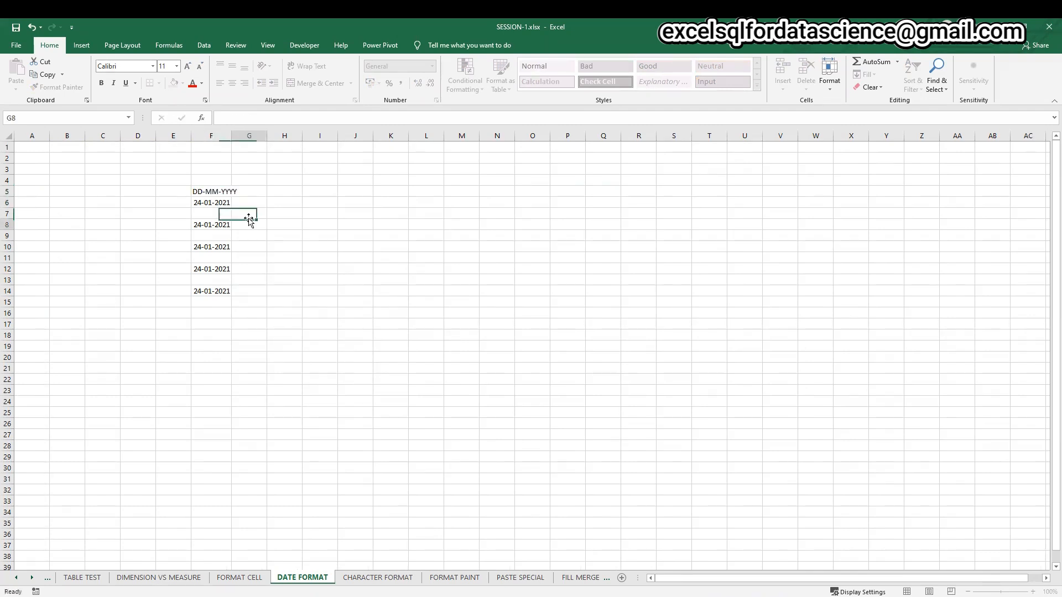
pyautogui.moveTo(230, 137); pyautogui.dragTo(256, 136)
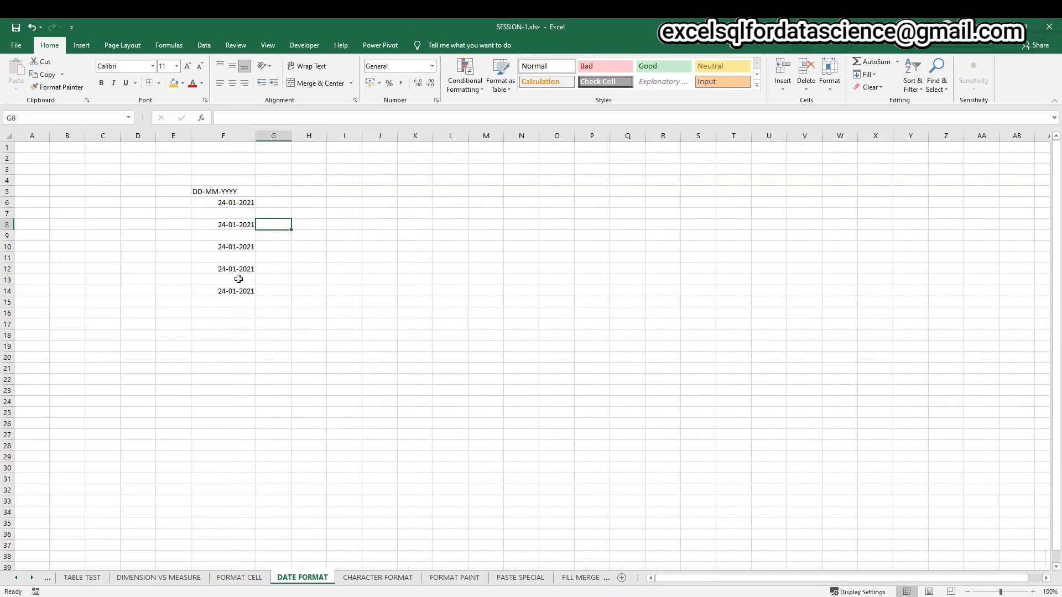
# Step: Format the date in F8 with the *14 March 2012 date type
pyautogui.click(233, 225)
pyautogui.rightClick(233, 225)
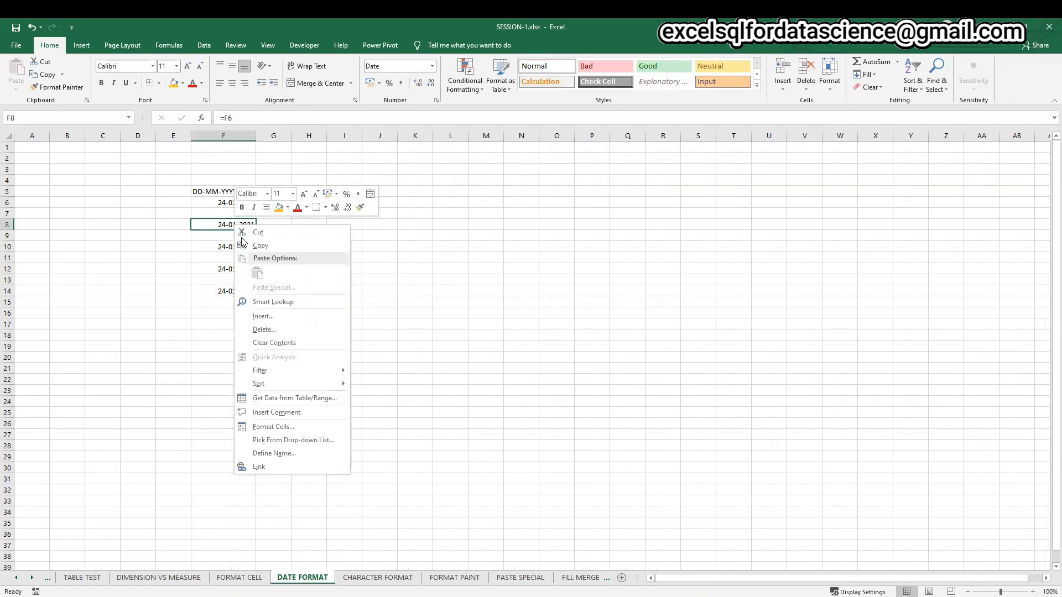
pyautogui.click(292, 424)
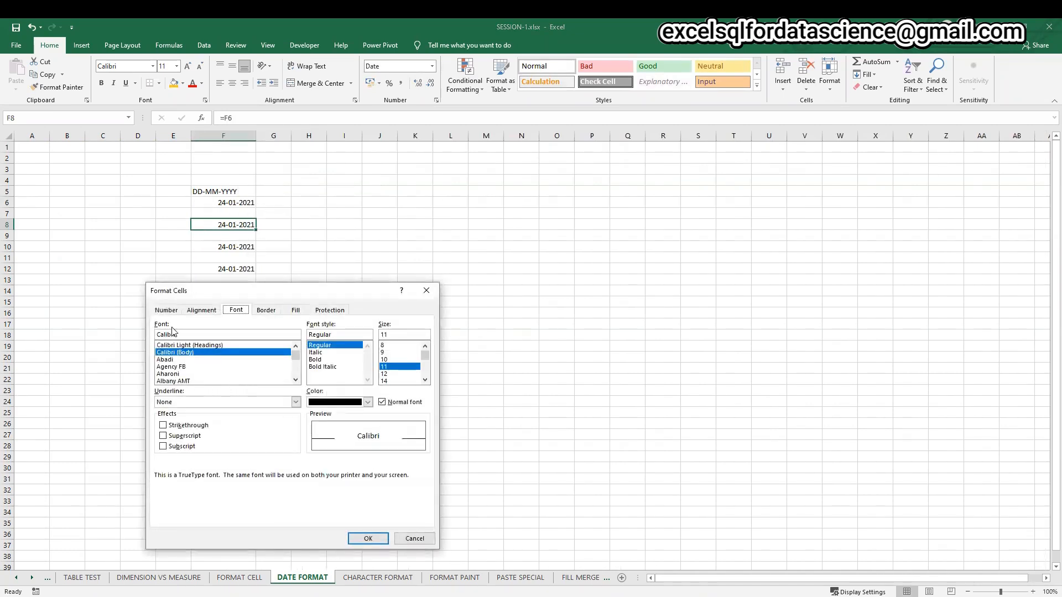
pyautogui.click(166, 310)
pyautogui.click(256, 374)
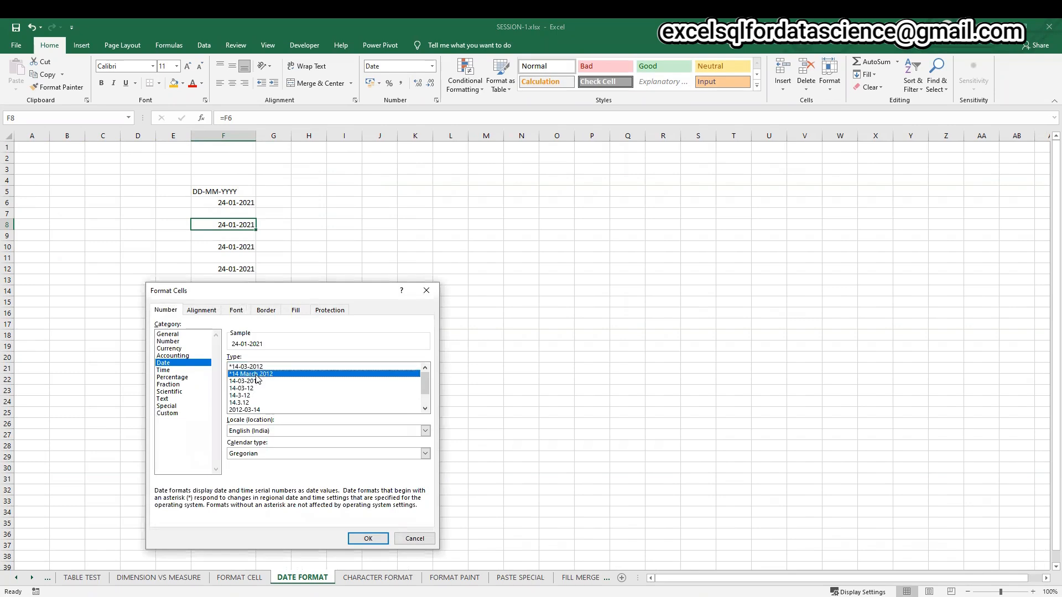
pyautogui.click(369, 539)
pyautogui.click(320, 268)
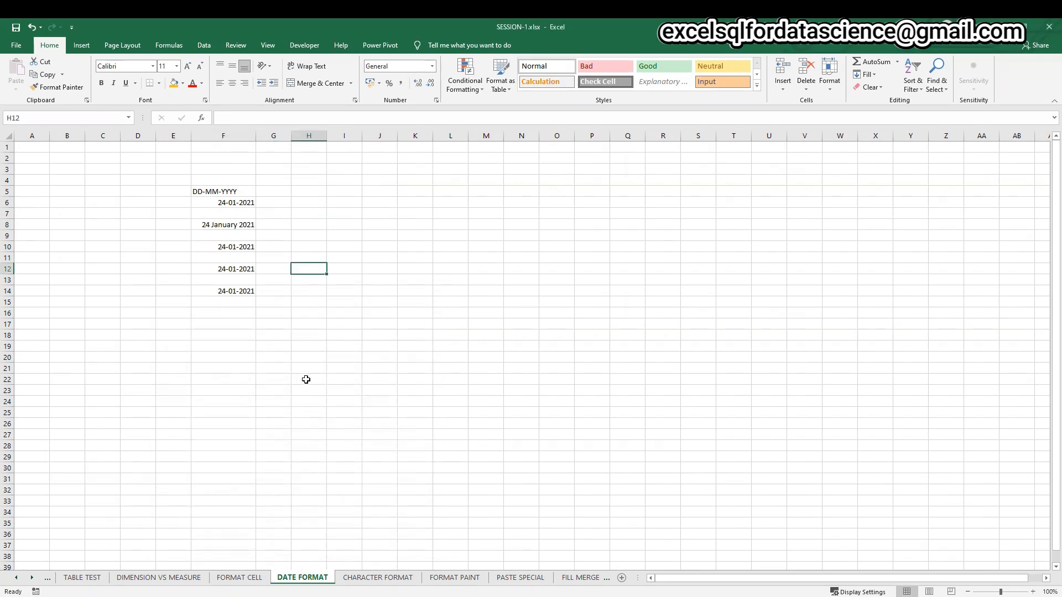
# Step: Format the date in F10 with the two-digit-year date type 14-03-12
pyautogui.click(232, 246)
pyautogui.rightClick(235, 245)
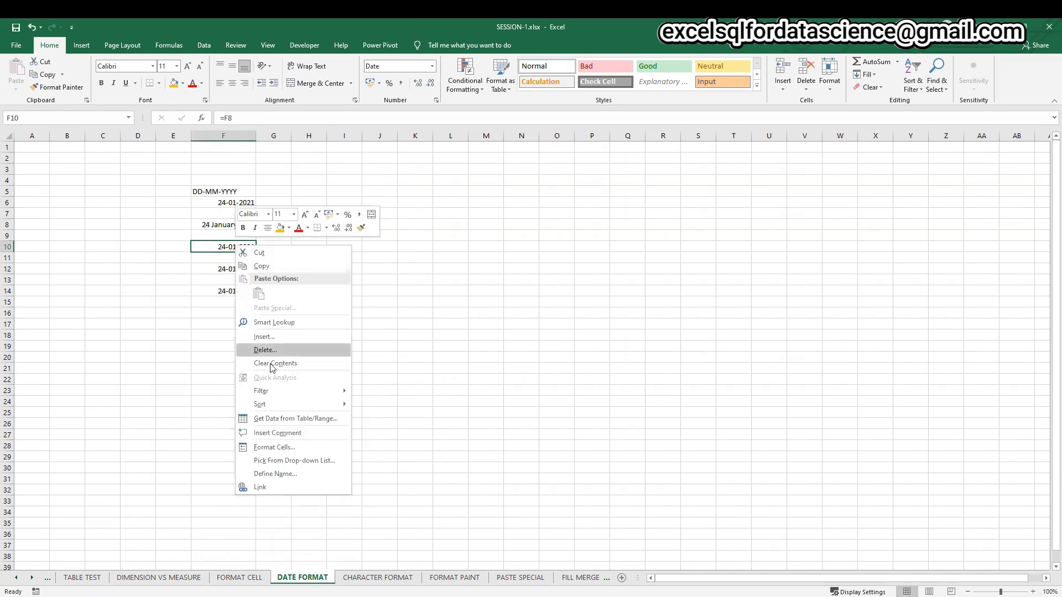
pyautogui.click(275, 447)
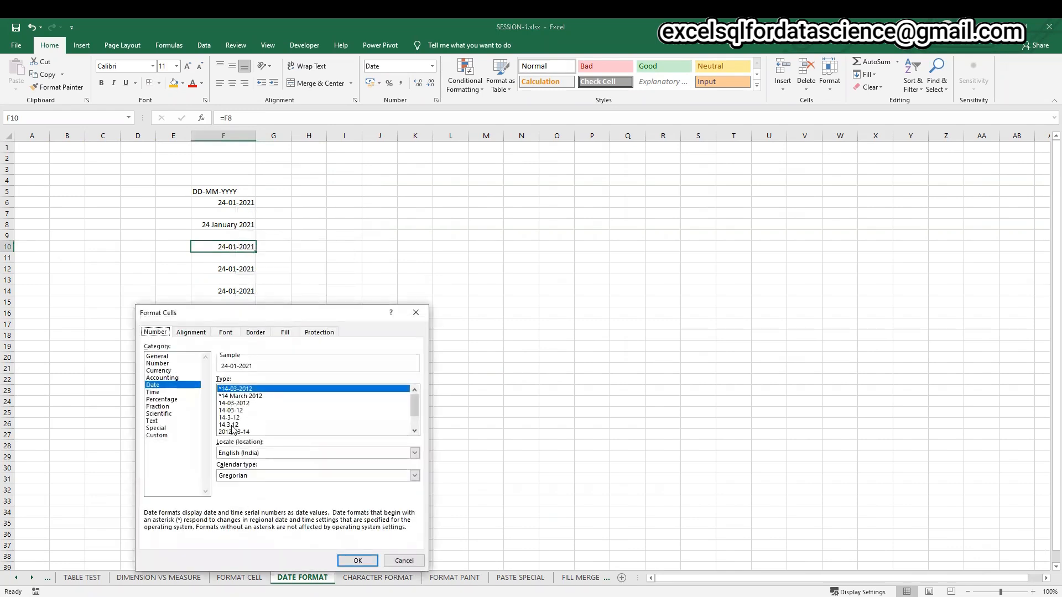
pyautogui.click(237, 411)
pyautogui.click(357, 560)
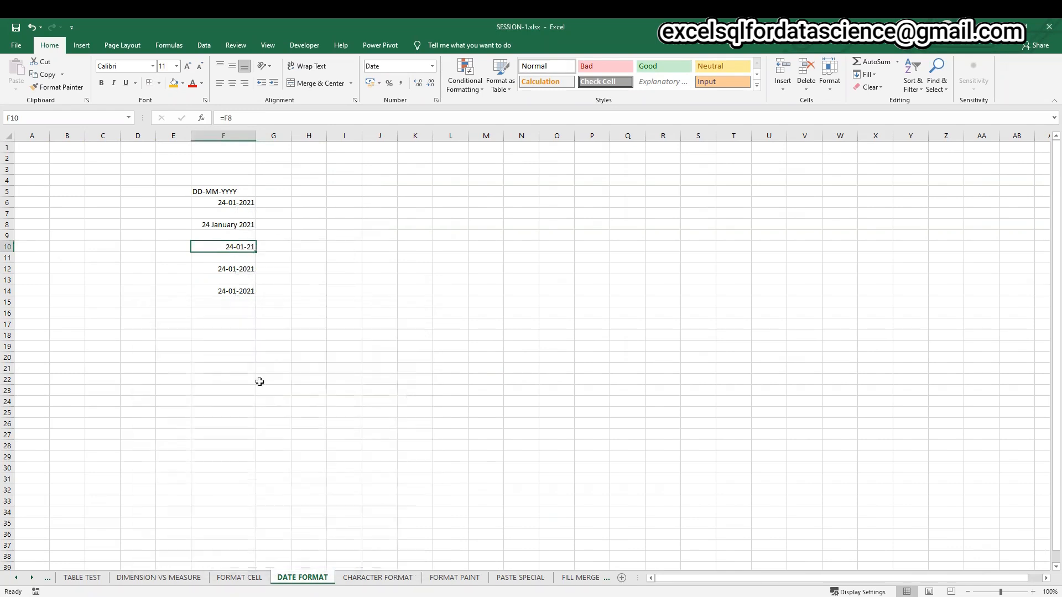
pyautogui.click(332, 260)
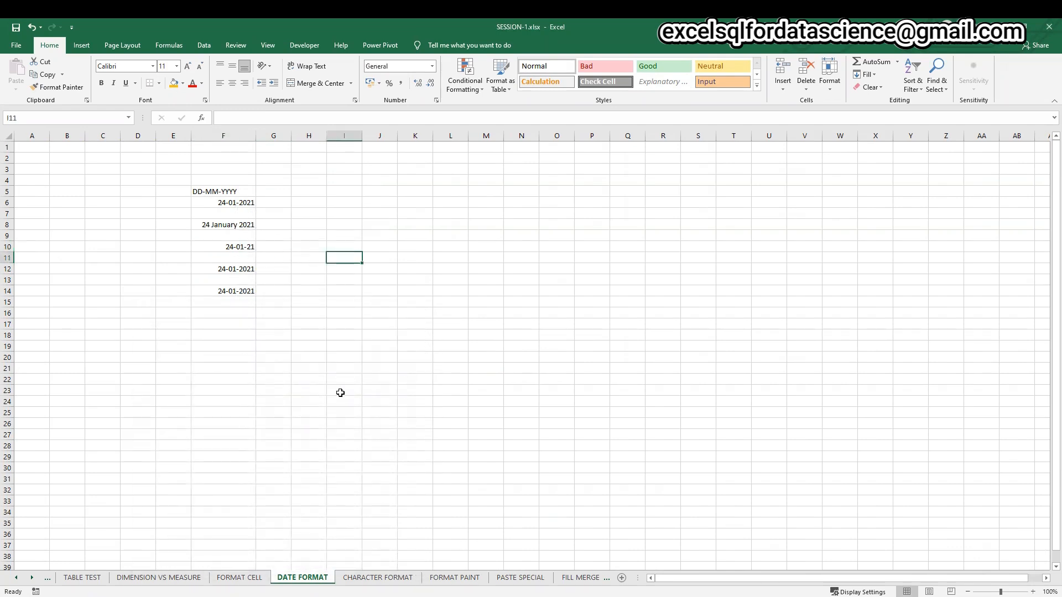
# Step: Format the date in F12 with the Wednesday, 14 March, 2012 date type and widen column F to fit it
pyautogui.click(244, 270)
pyautogui.rightClick(243, 270)
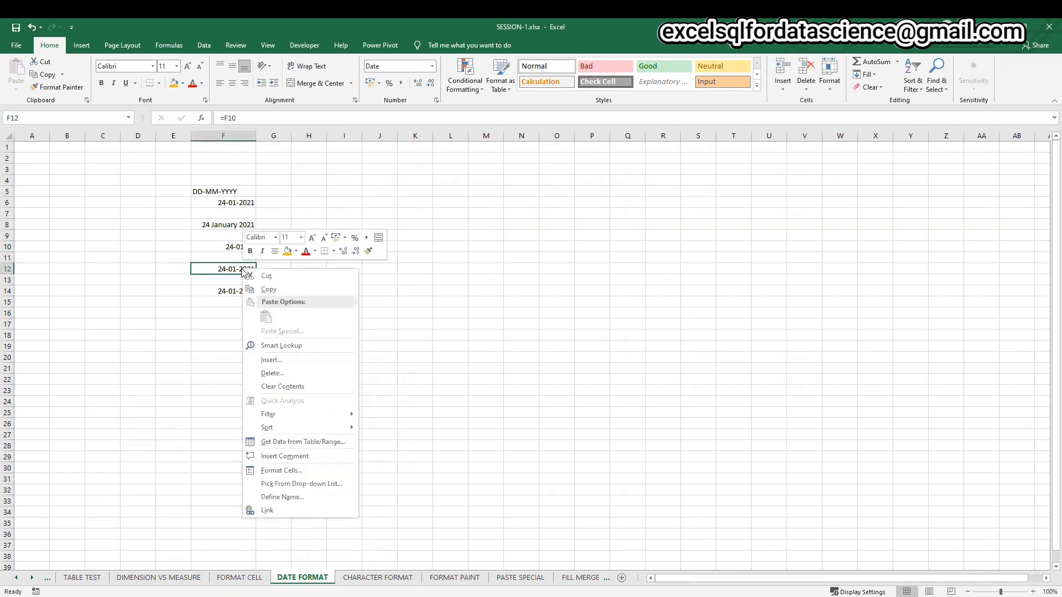
pyautogui.click(303, 471)
pyautogui.scroll(-1, 282, 447)
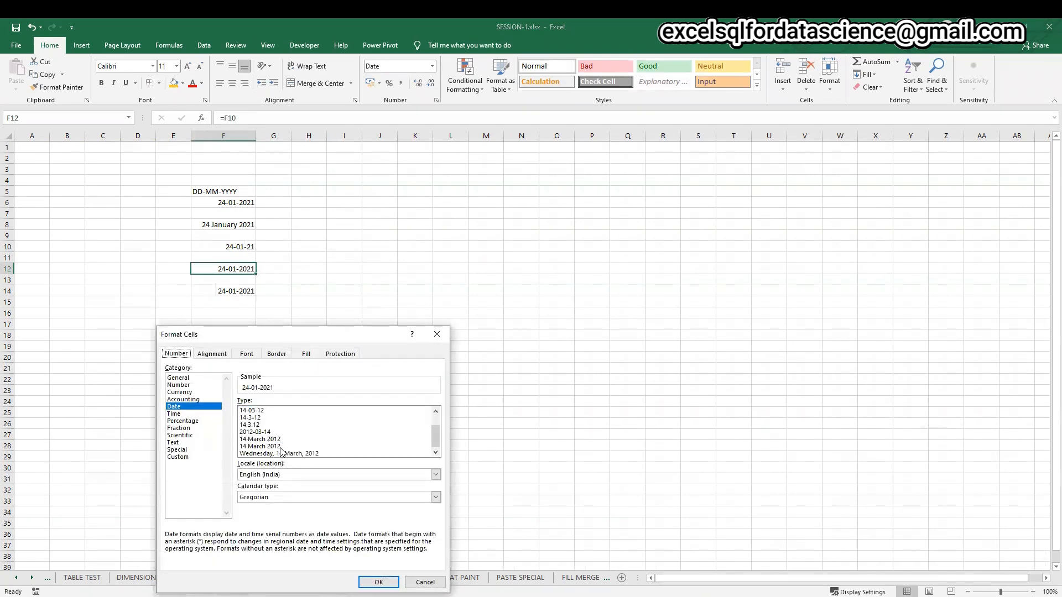
pyautogui.click(279, 453)
pyautogui.click(378, 582)
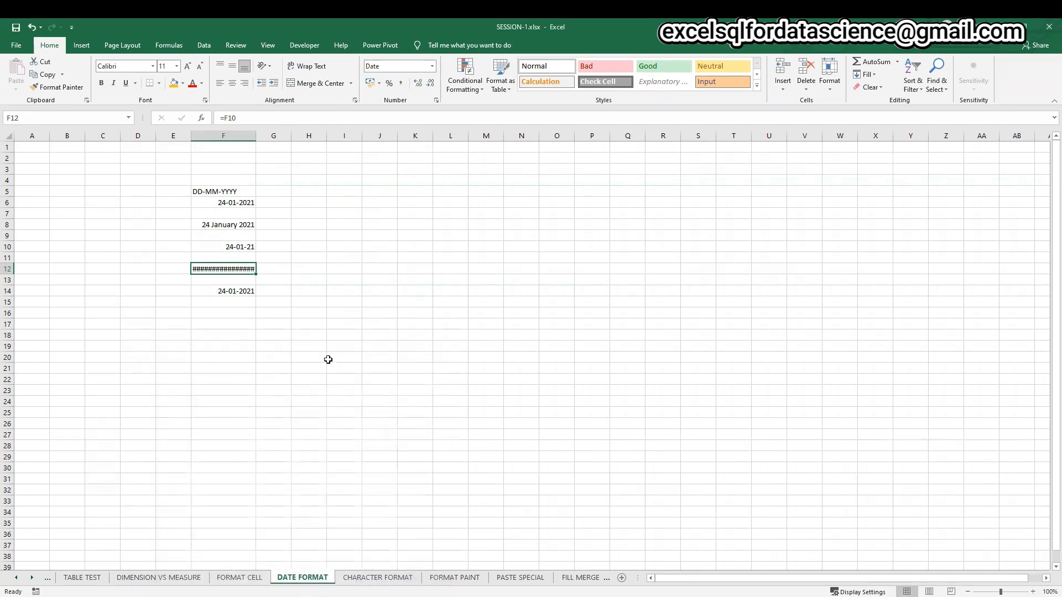
pyautogui.doubleClick(263, 136)
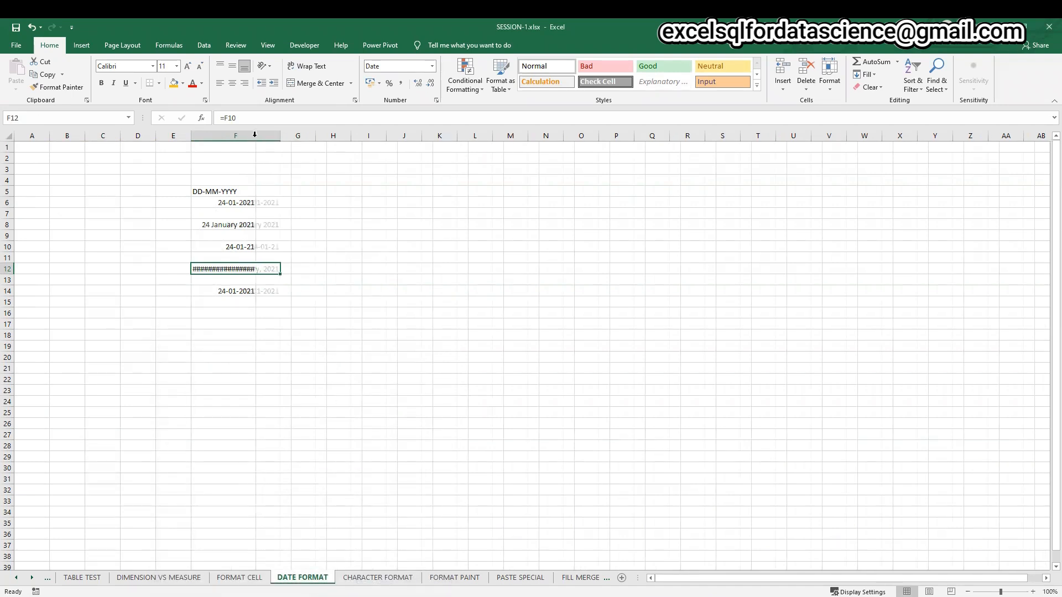
pyautogui.click(333, 335)
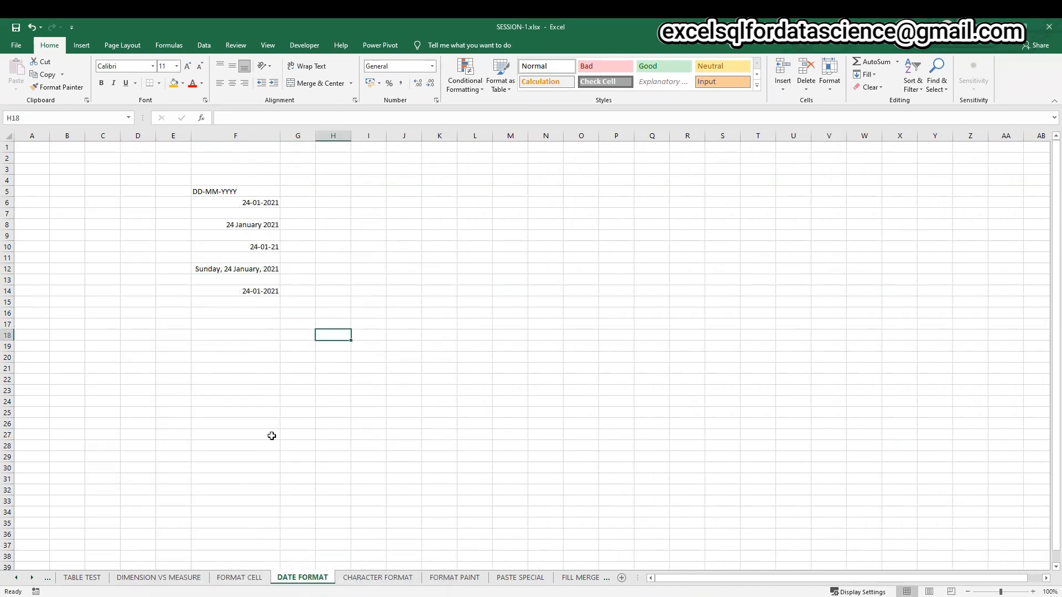
# Step: Apply the custom number format YYYY-MM to the date in F14
pyautogui.click(260, 291)
pyautogui.rightClick(259, 291)
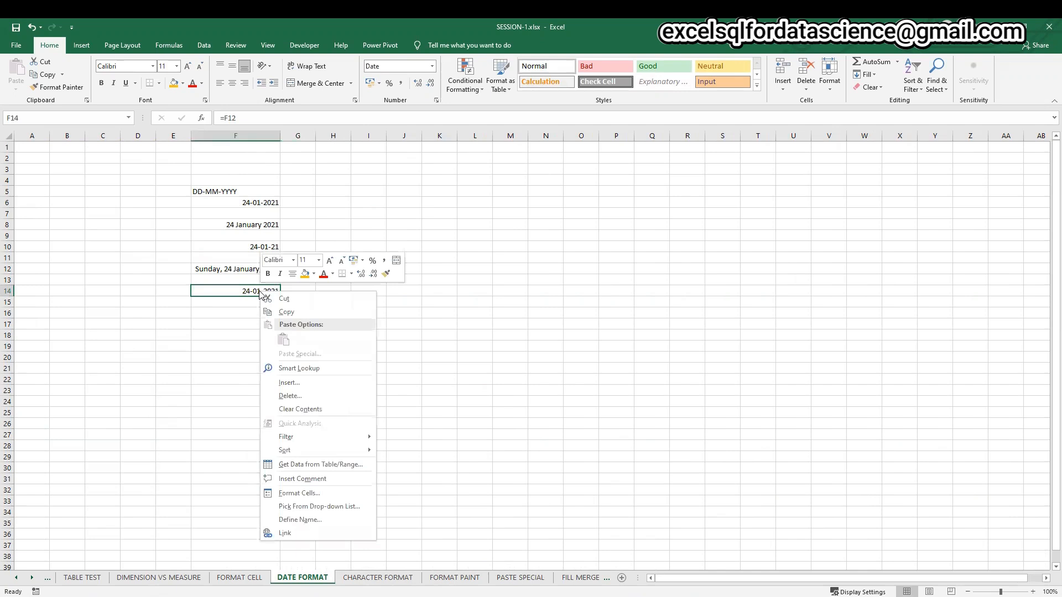
pyautogui.click(316, 495)
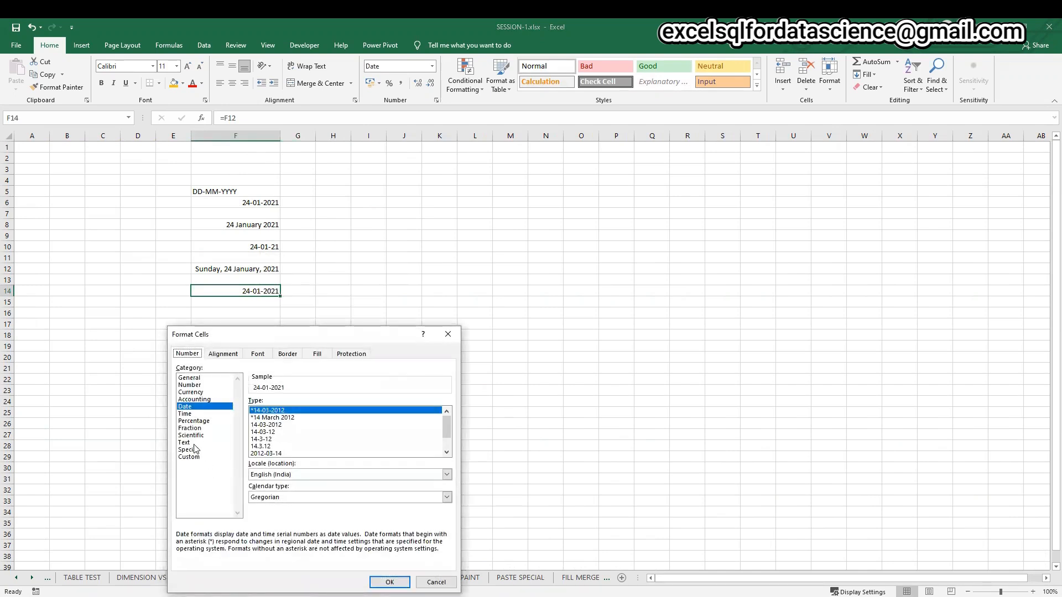
pyautogui.click(195, 458)
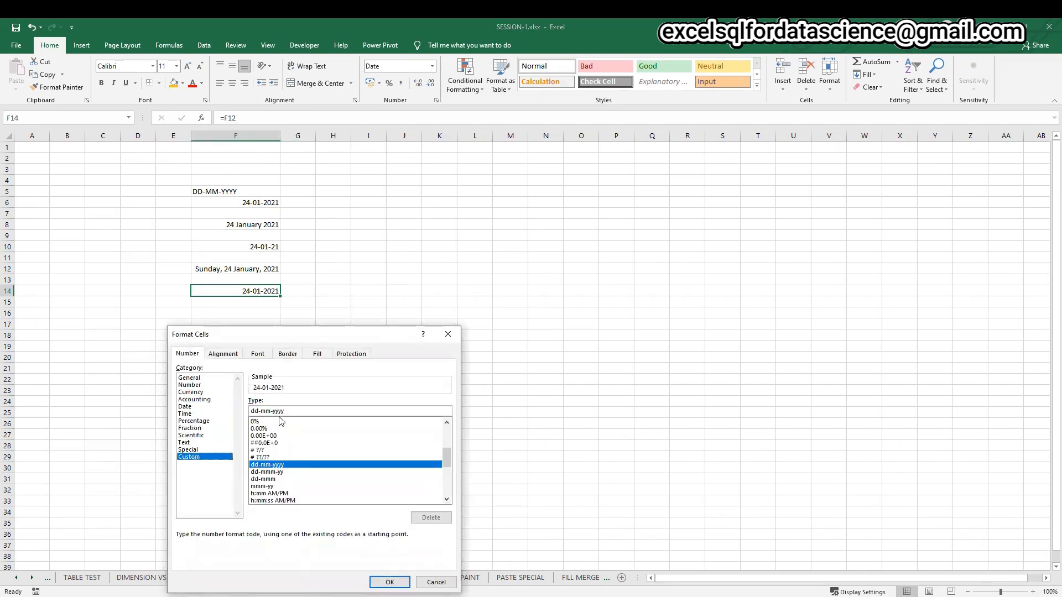
pyautogui.write('YYYY-MM')
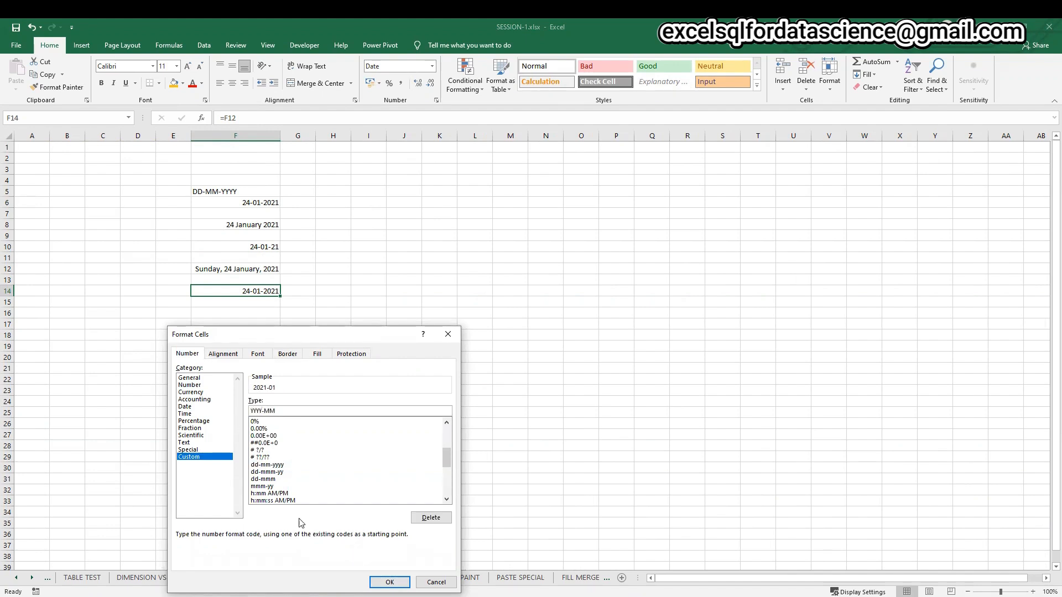
pyautogui.click(390, 582)
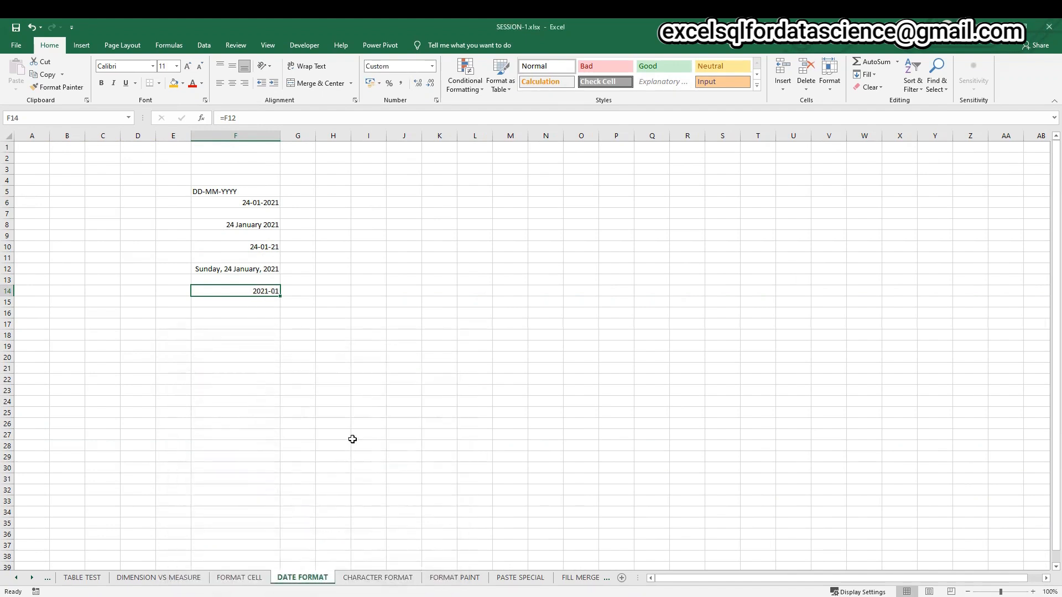
pyautogui.click(366, 324)
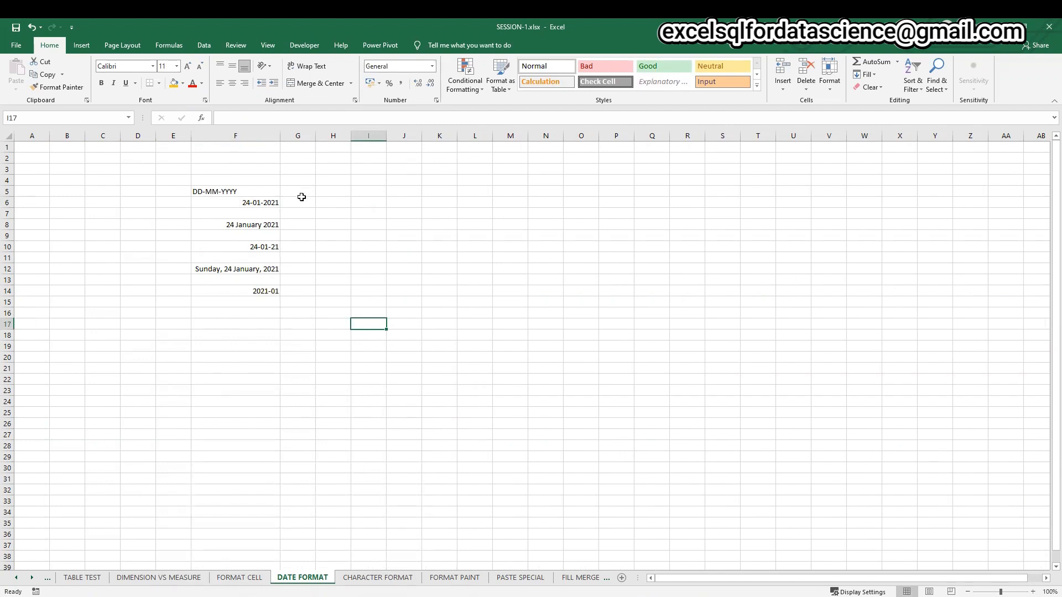
# Step: Enter the heading DATE FORMATS in F3 and make it bold with a red font colour
pyautogui.click(237, 181)
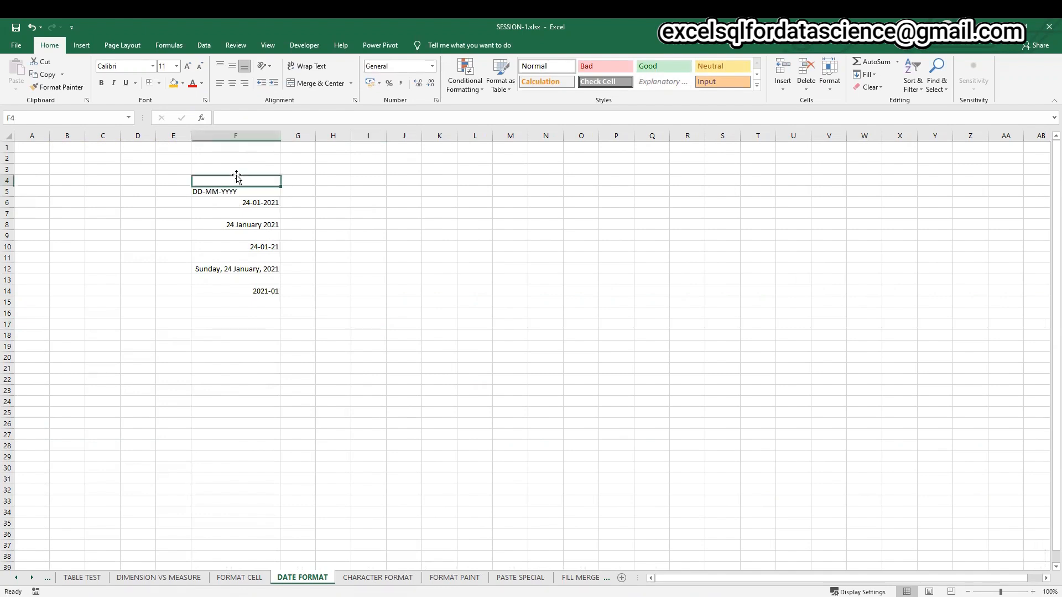
pyautogui.click(238, 169)
pyautogui.write('DAT')
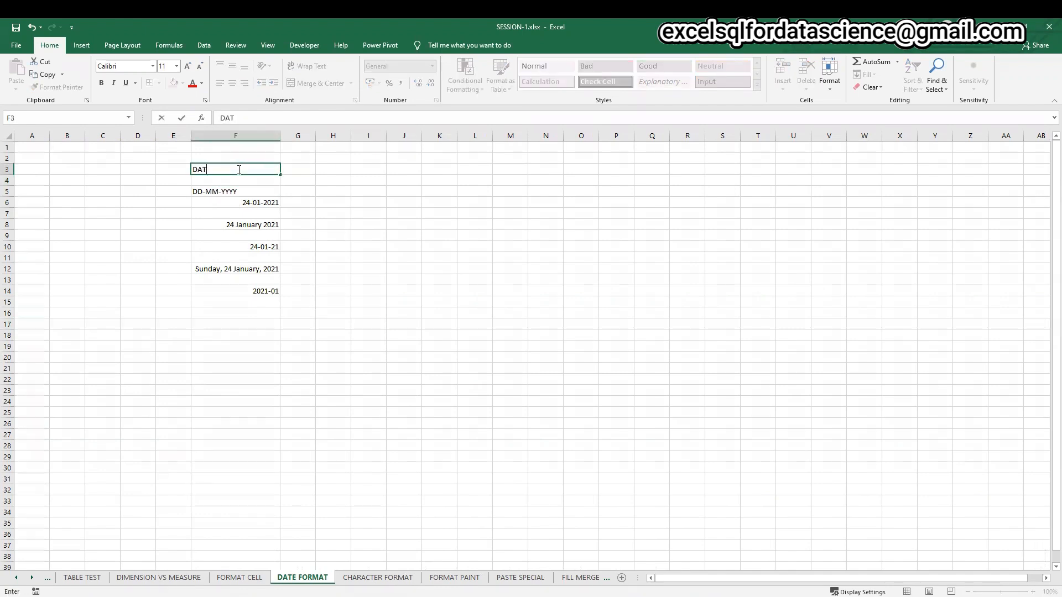
pyautogui.write('E FORMATS')
pyautogui.press('Return')
pyautogui.click(236, 169)
pyautogui.click(192, 83)
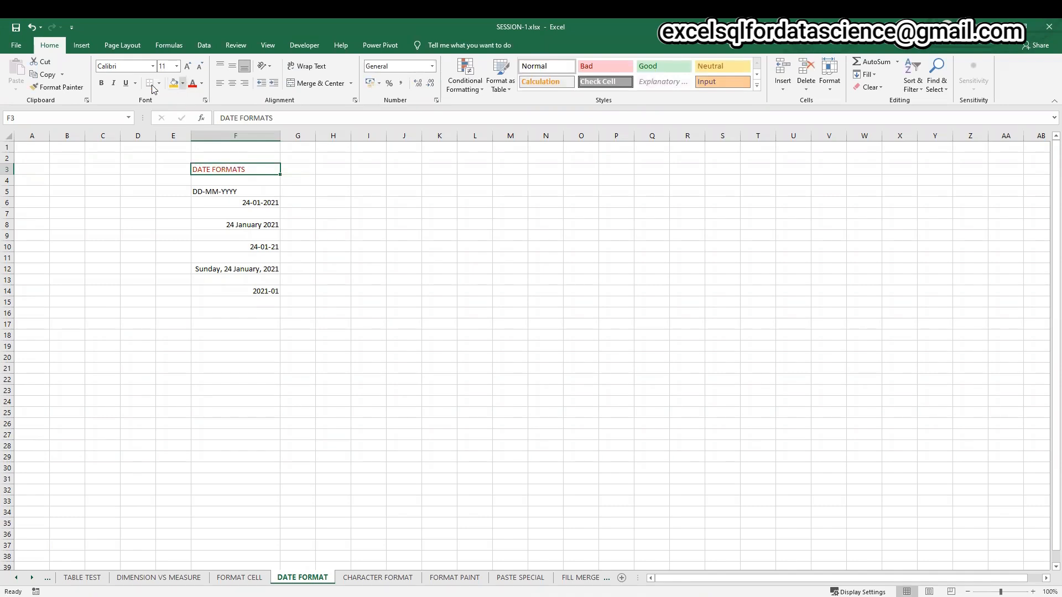
pyautogui.click(101, 83)
pyautogui.click(357, 233)
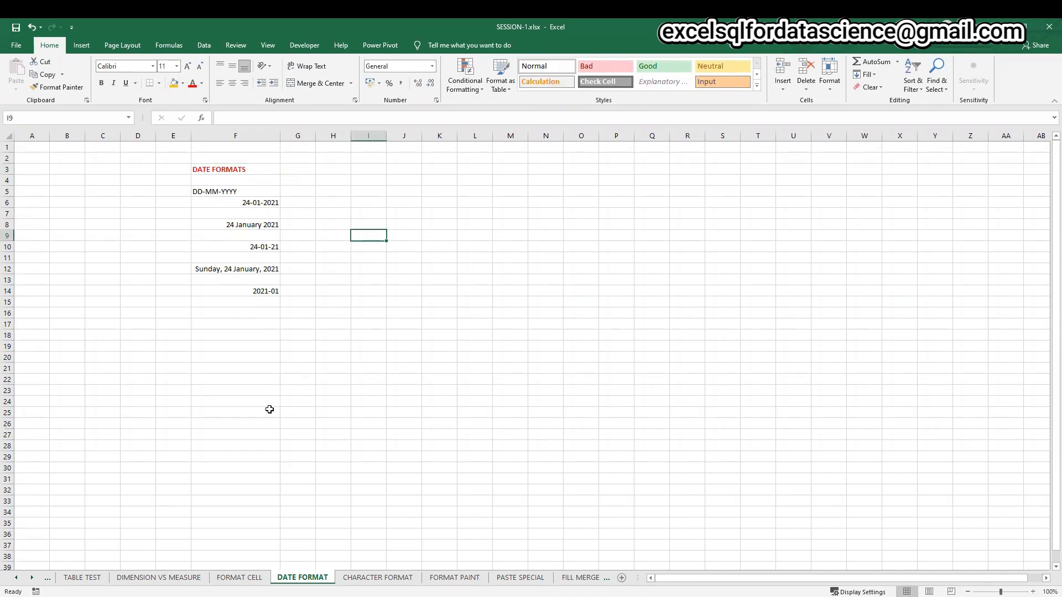